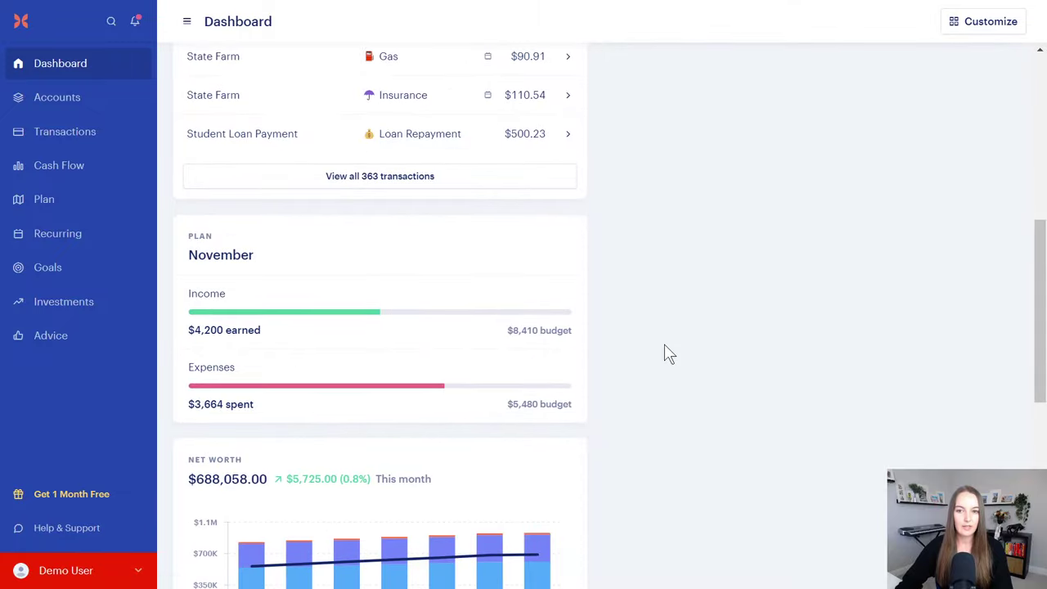
- Go from the dashboard to the Accounts page, view the options for adding an account, and close them
scroll(353, 384, down, 1)
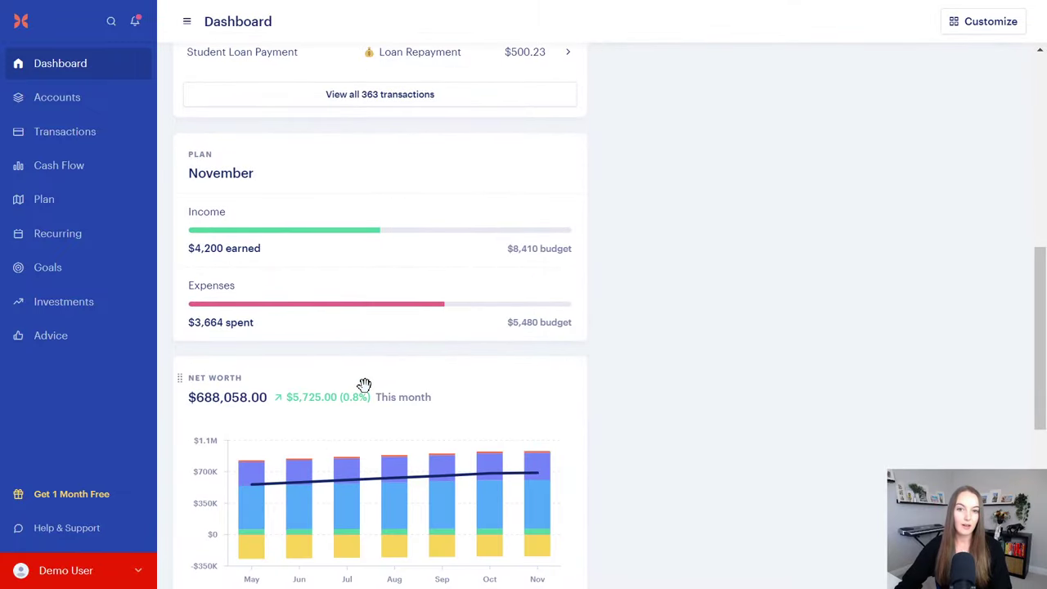
scroll(365, 385, down, 1)
click(95, 102)
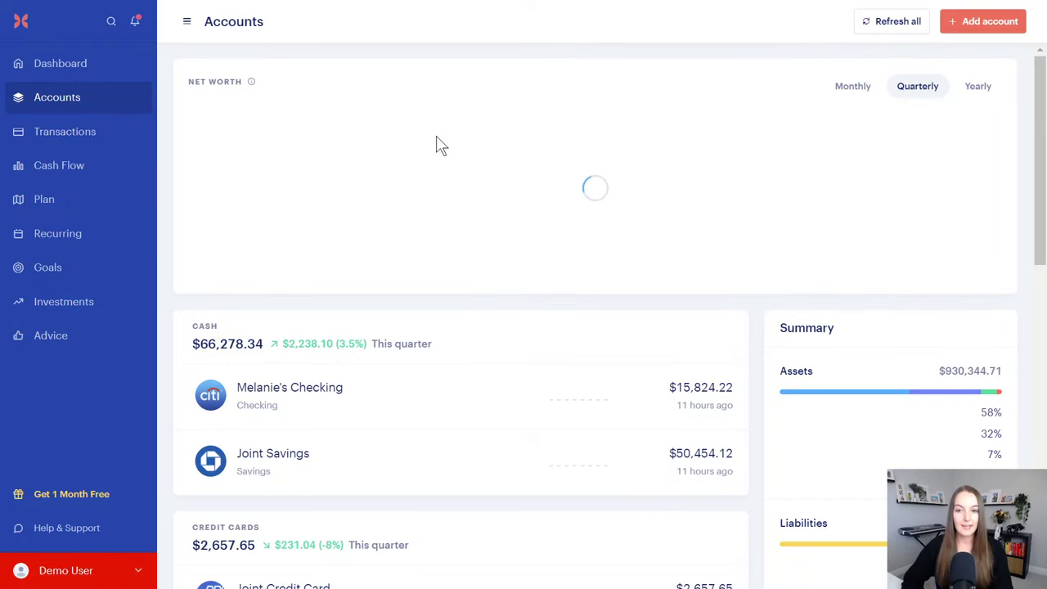
mouse_move(563, 180)
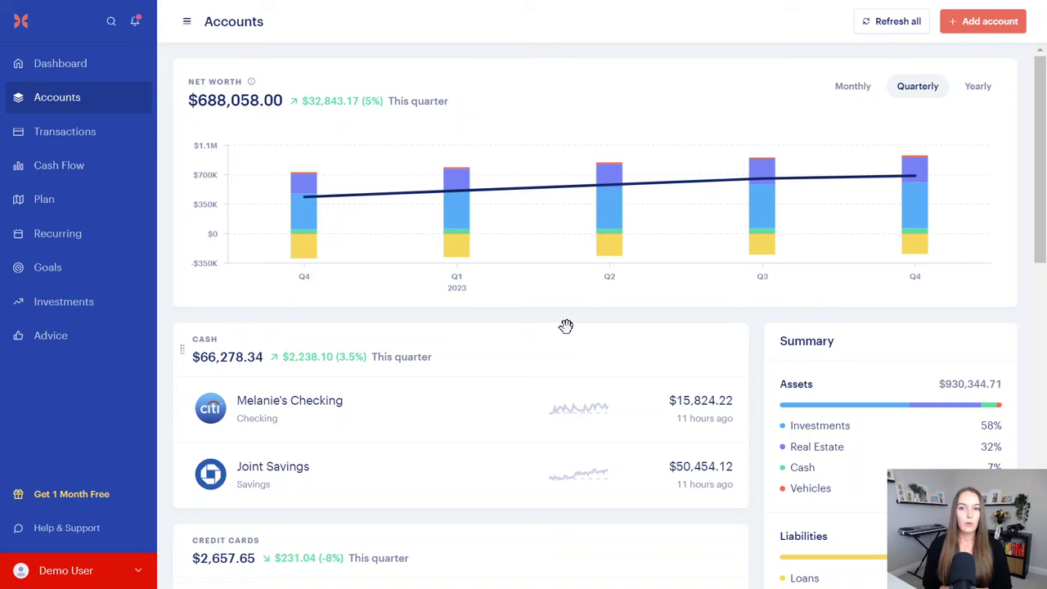
click(990, 25)
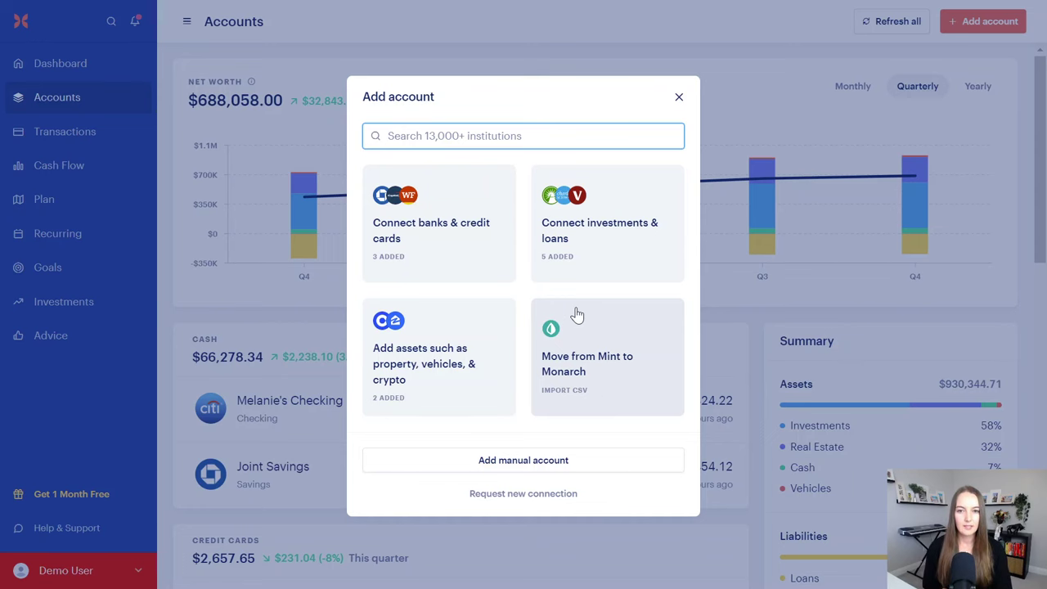
click(678, 98)
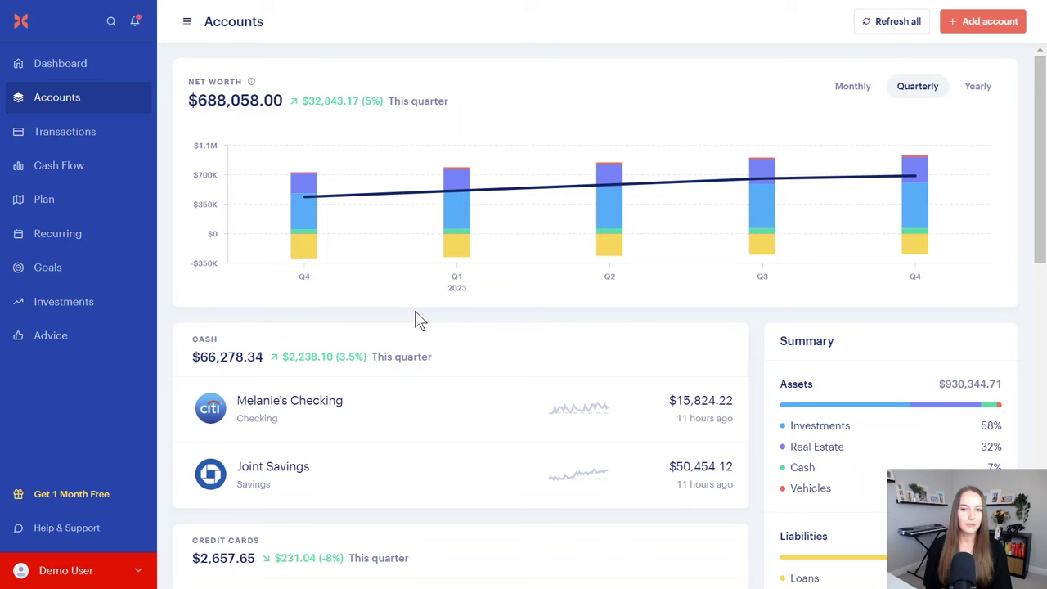
- Review the accounts listed under each type and switch the net worth chart to the monthly view
scroll(416, 319, down, 6)
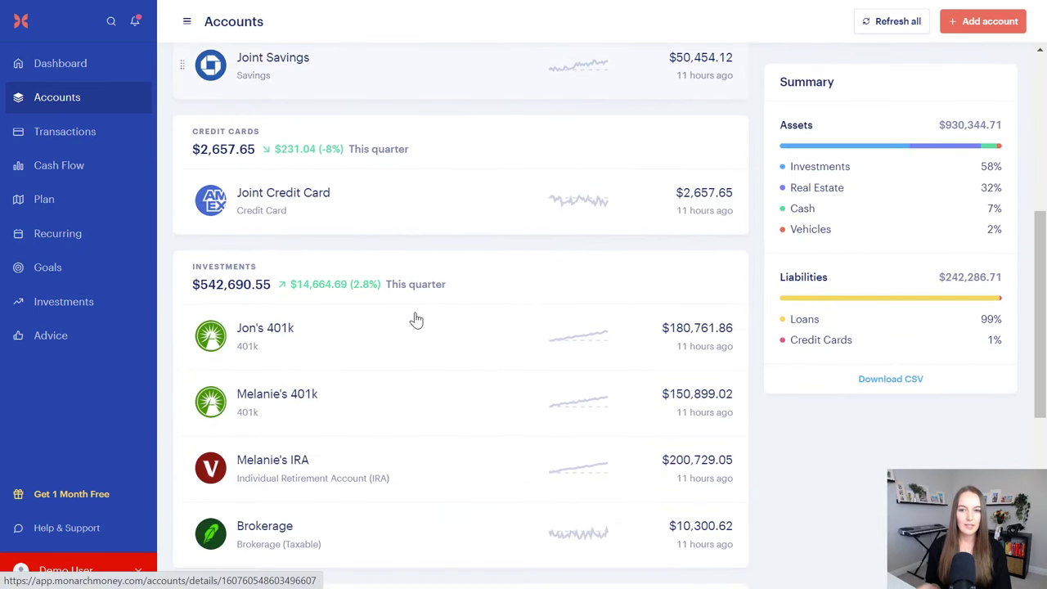
scroll(416, 320, down, 3)
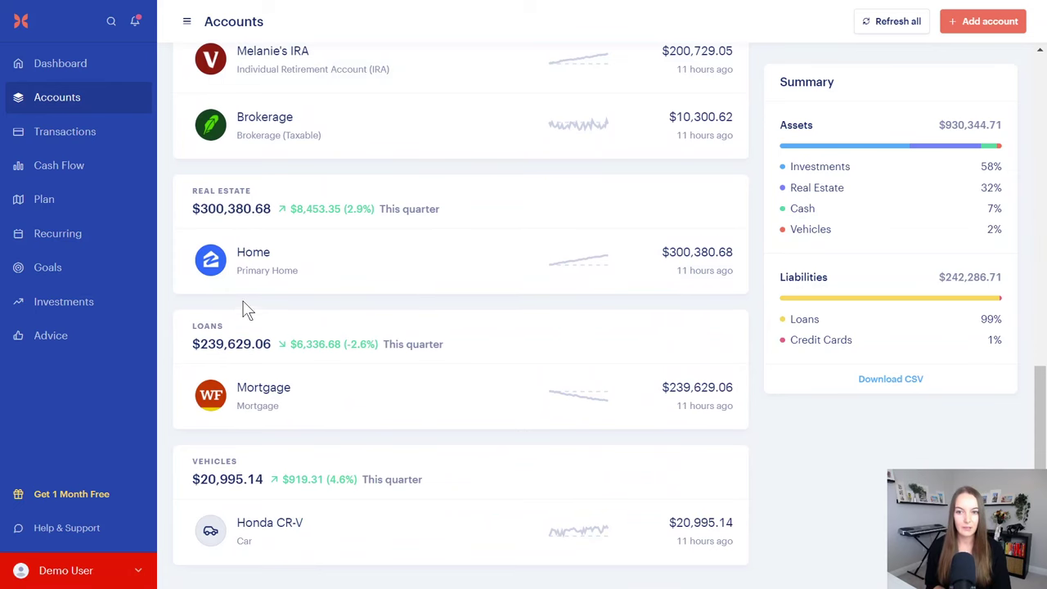
scroll(246, 303, down, 1)
scroll(444, 453, up, 8)
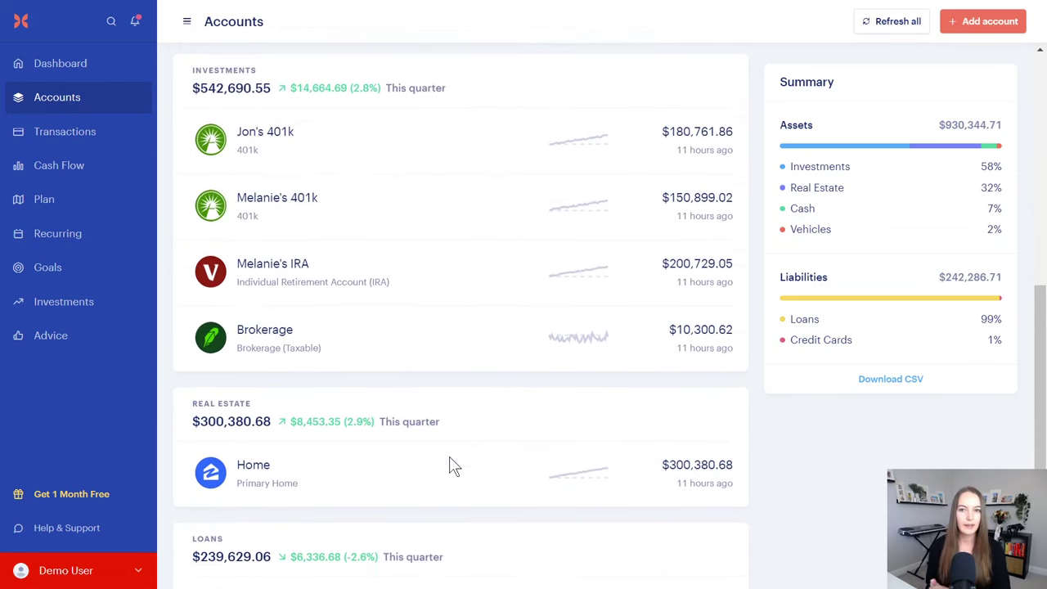
scroll(437, 335, up, 3)
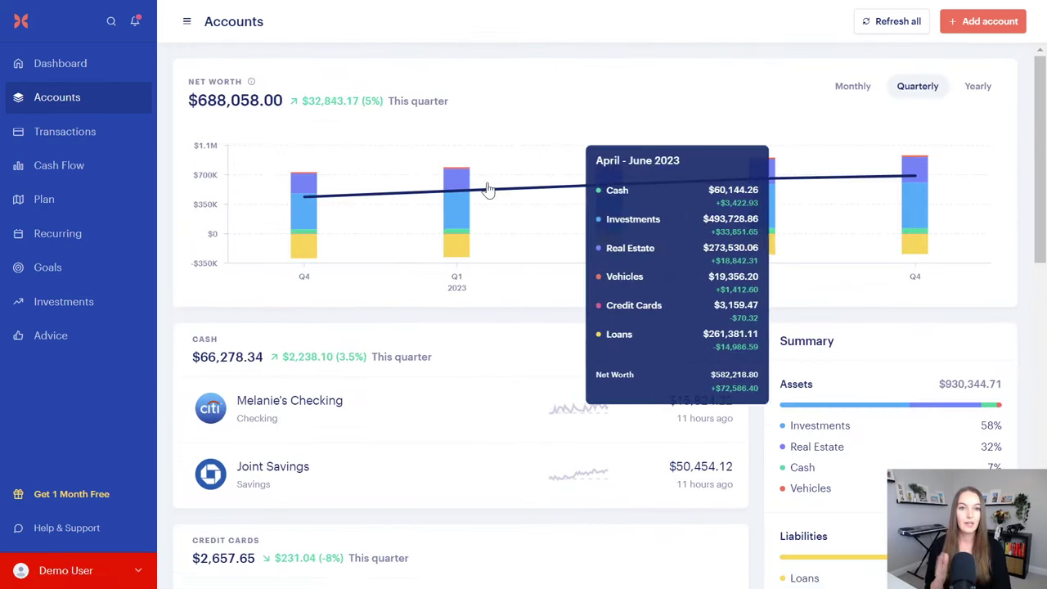
click(856, 92)
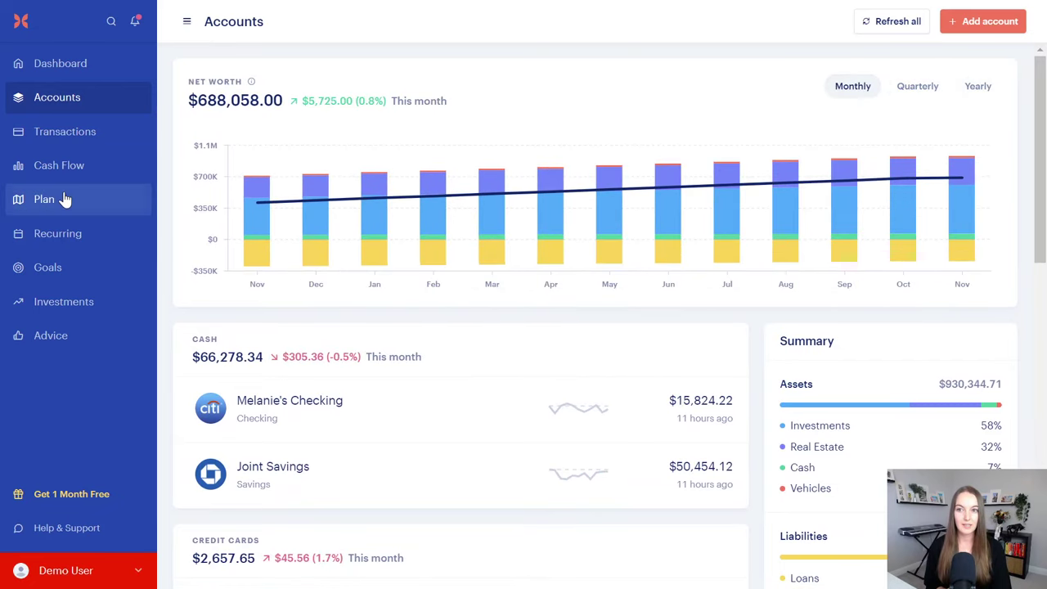
- Open the Transactions page and browse the categories available for the IBM transaction without choosing a different one
click(52, 139)
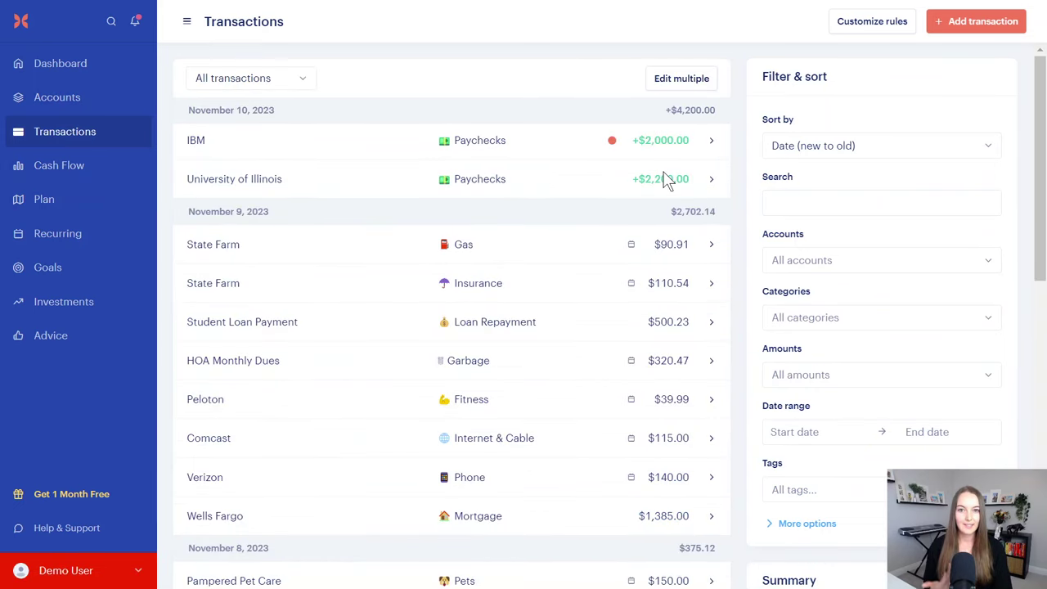
click(518, 145)
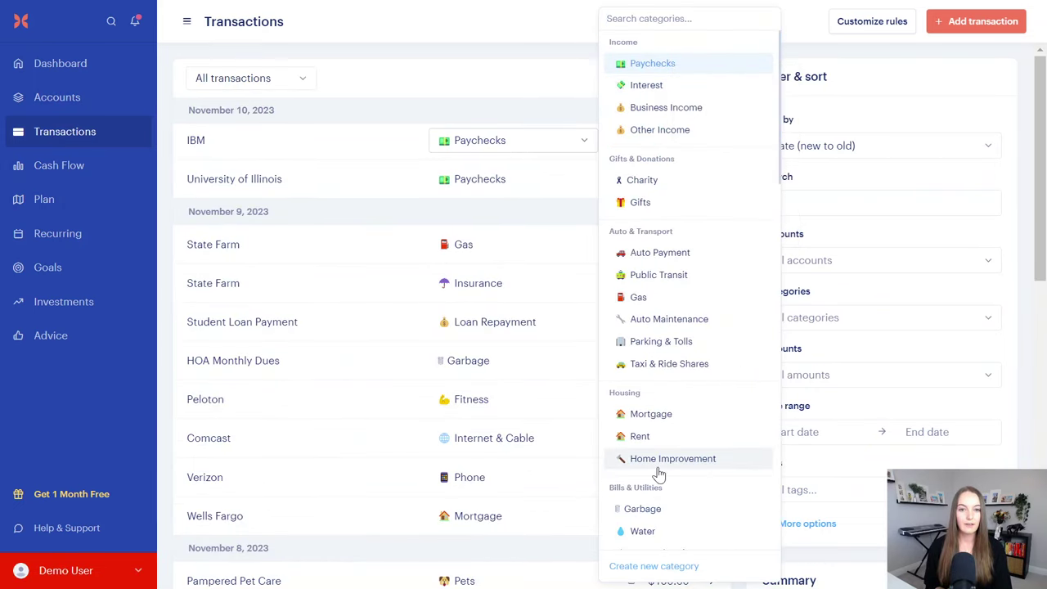
scroll(659, 499, down, 5)
scroll(660, 488, down, 5)
scroll(661, 487, up, 5)
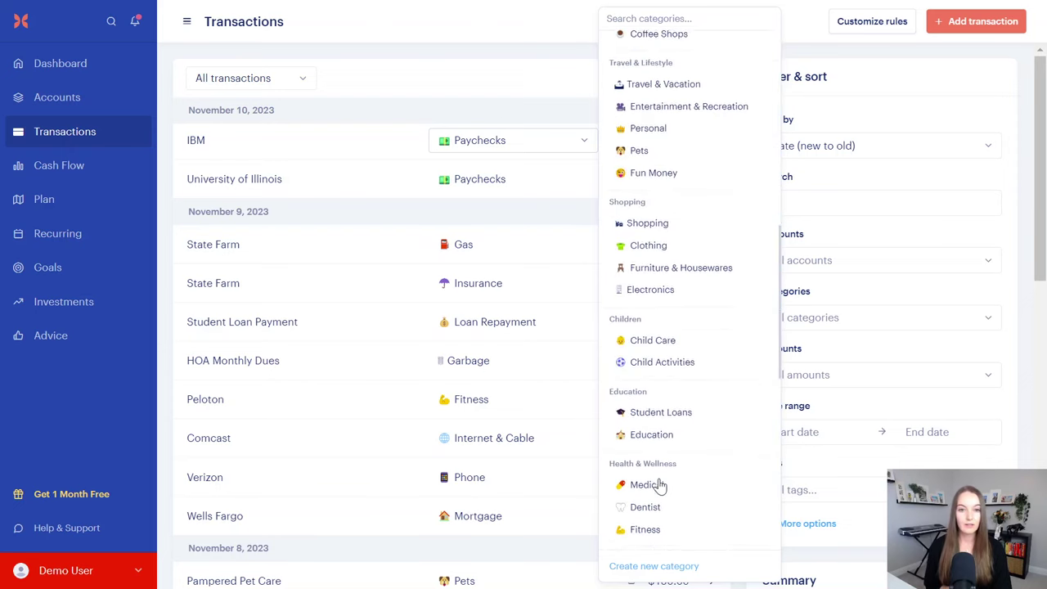
scroll(659, 478, up, 4)
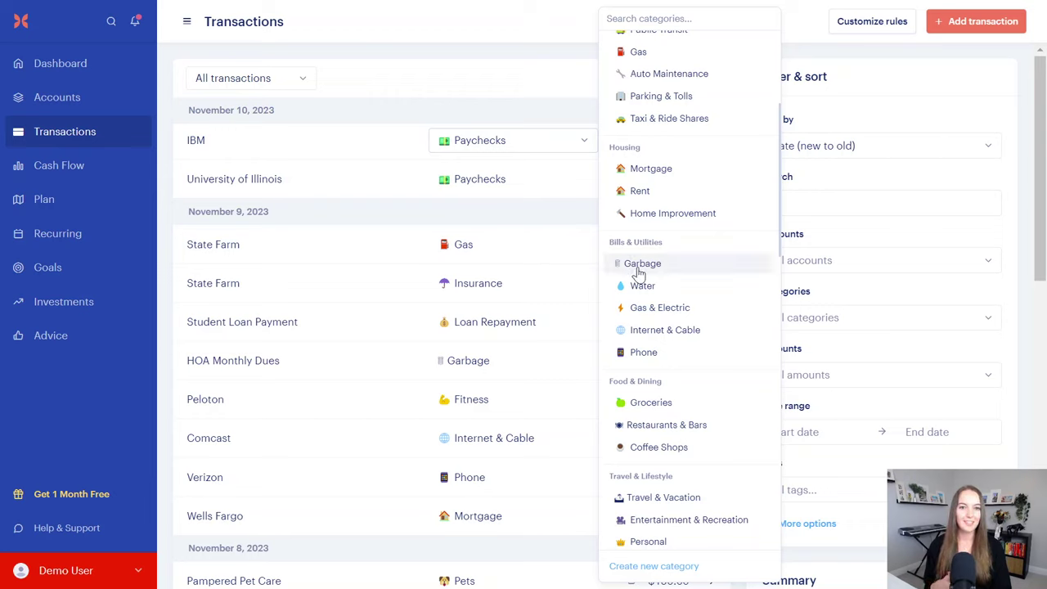
click(507, 217)
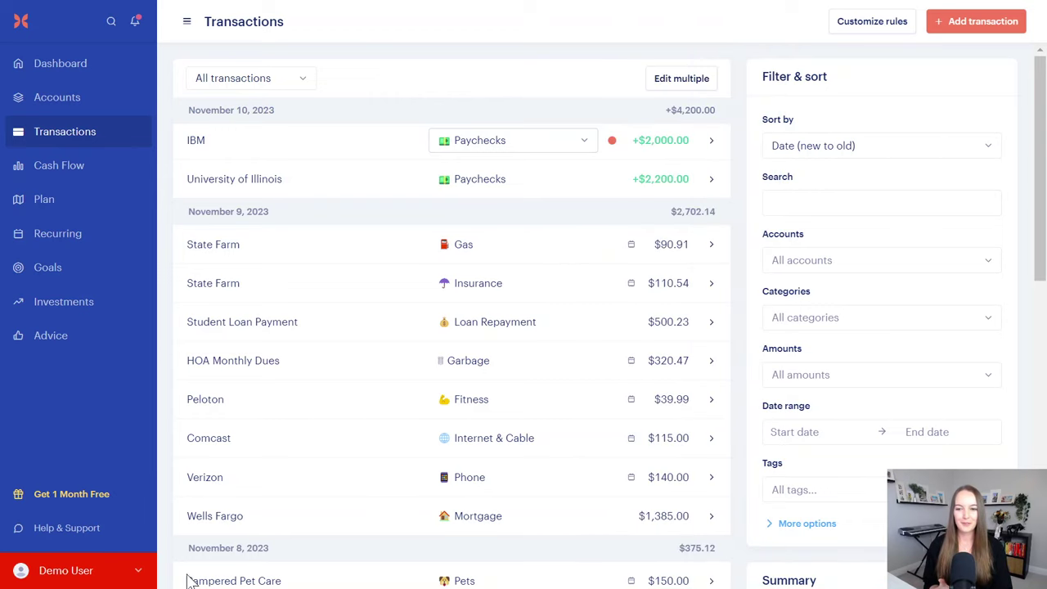
- Open the household's category settings and bring up the Expenses groups
click(112, 568)
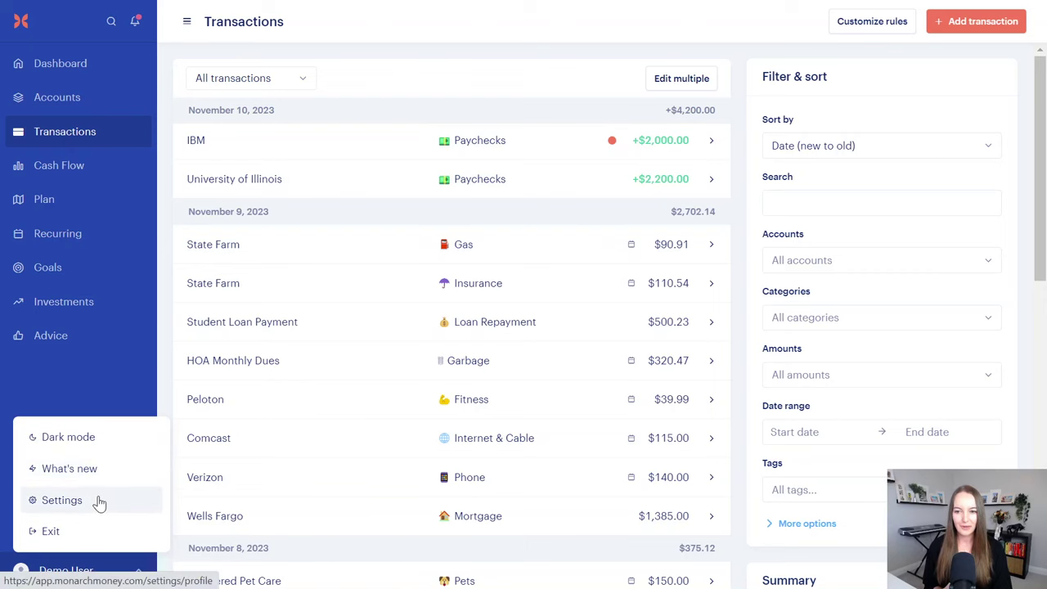
click(98, 500)
click(115, 564)
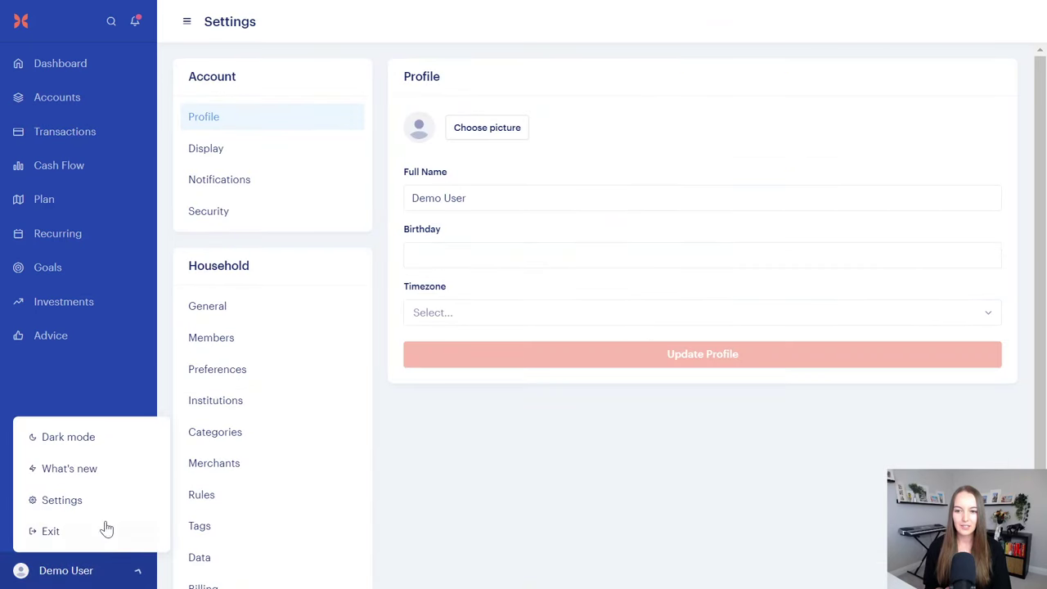
click(227, 442)
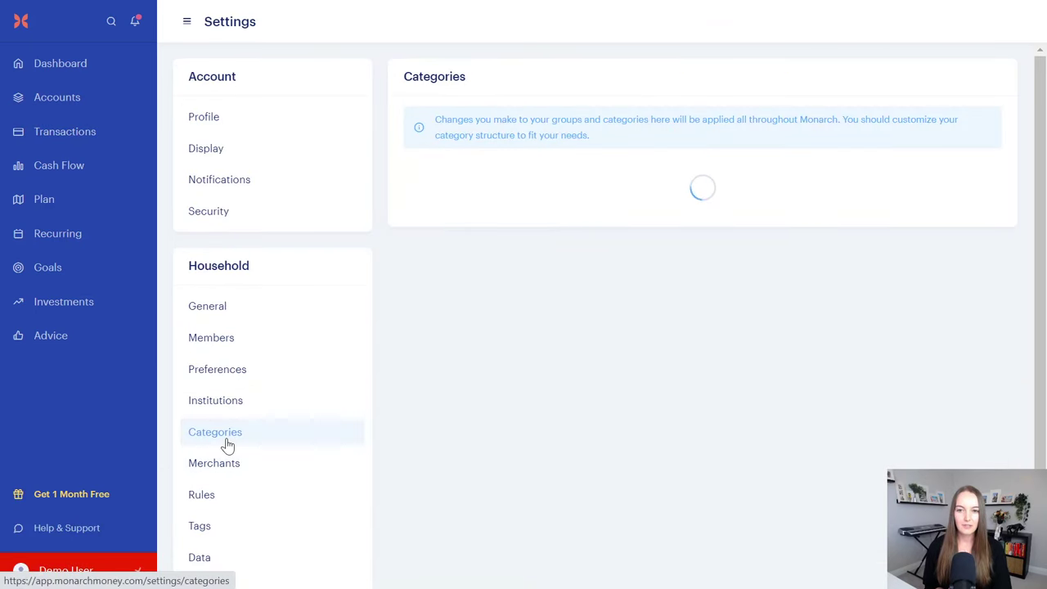
scroll(774, 303, down, 3)
scroll(774, 303, down, 1)
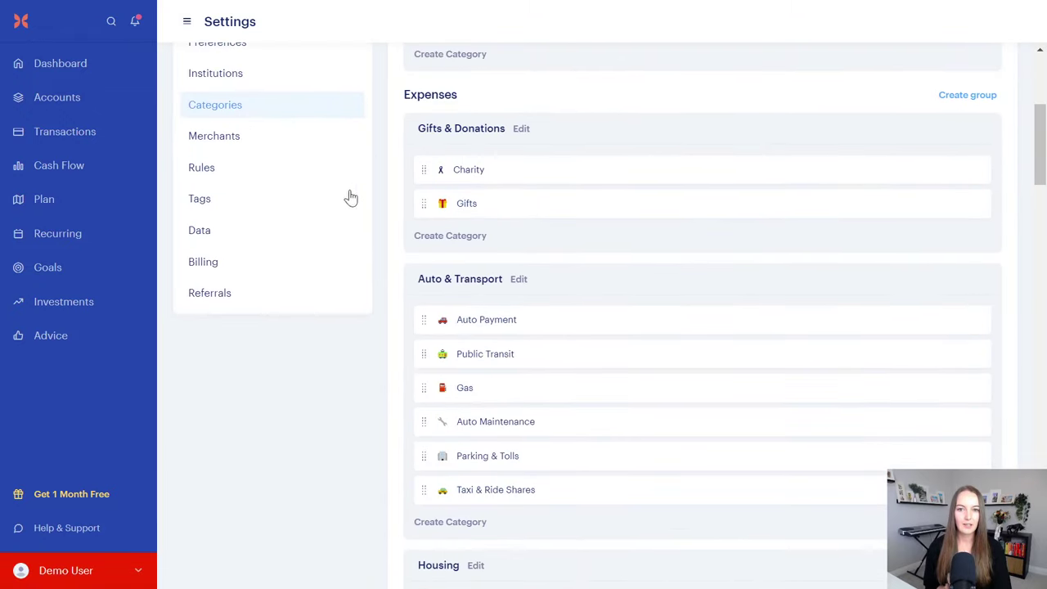
- View the edit options of the Auto Payment category and close them without saving changes
click(481, 329)
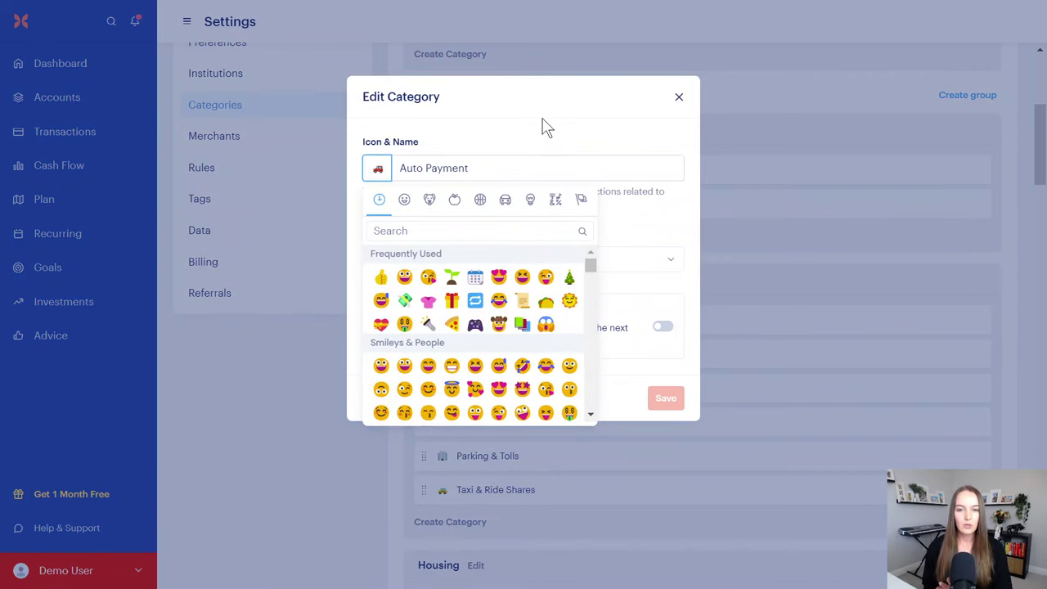
click(624, 117)
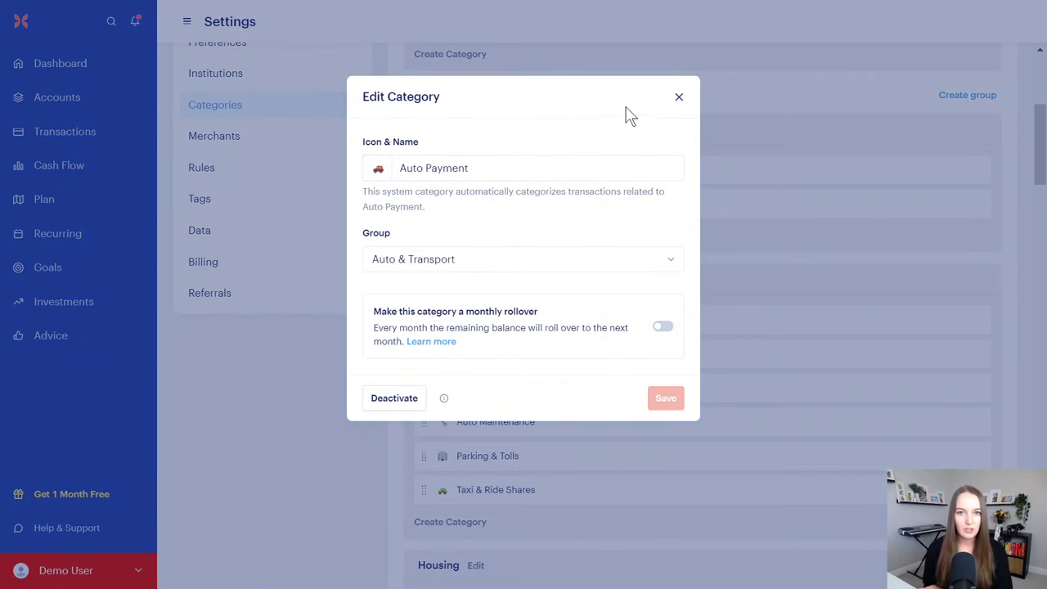
click(679, 97)
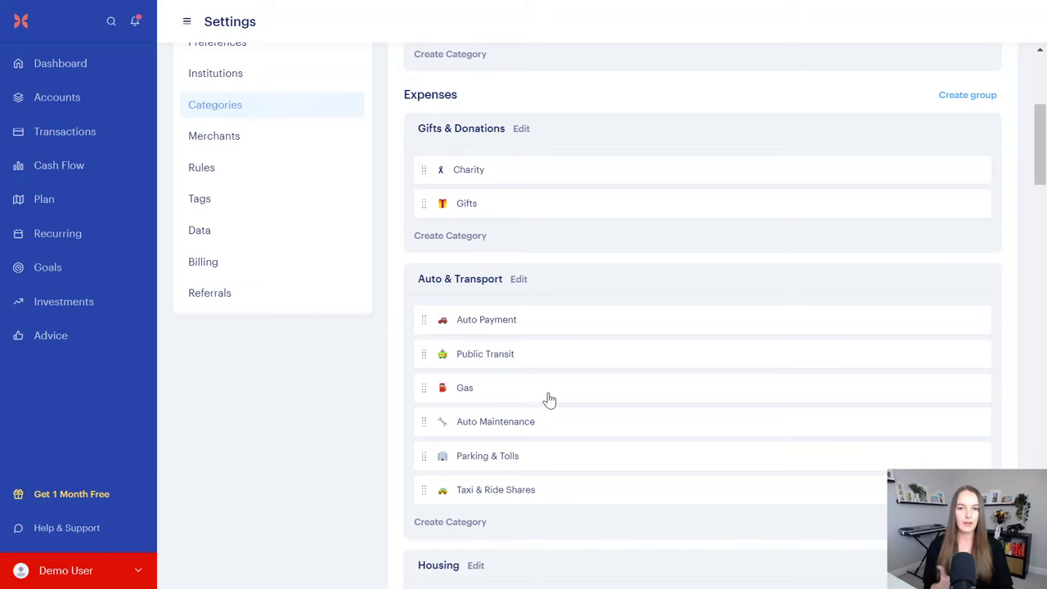
- Examine the expense category groups from Housing through Financial in the category settings
scroll(557, 406, down, 4)
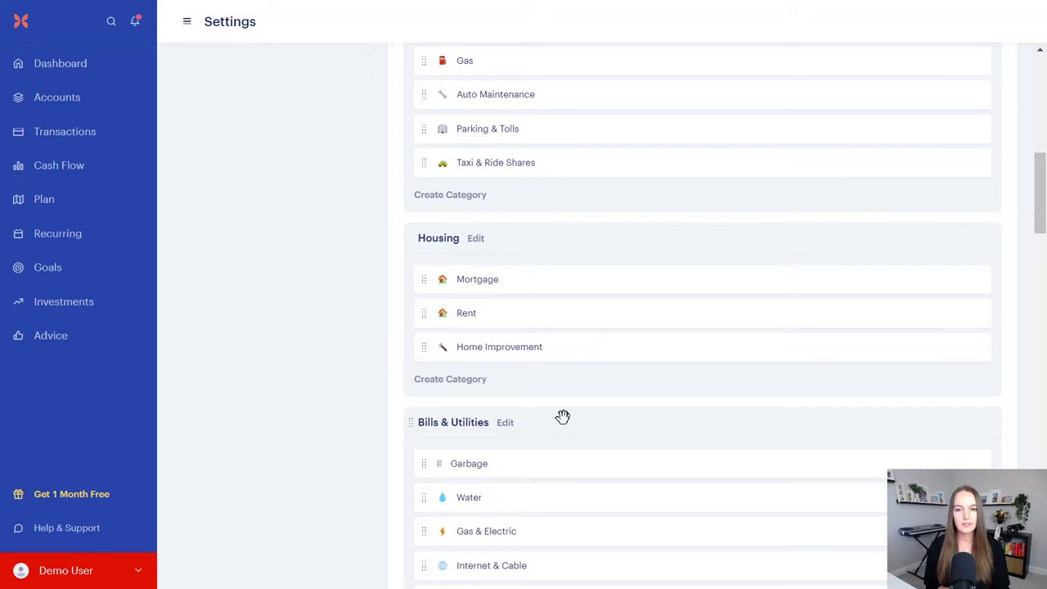
scroll(563, 417, down, 7)
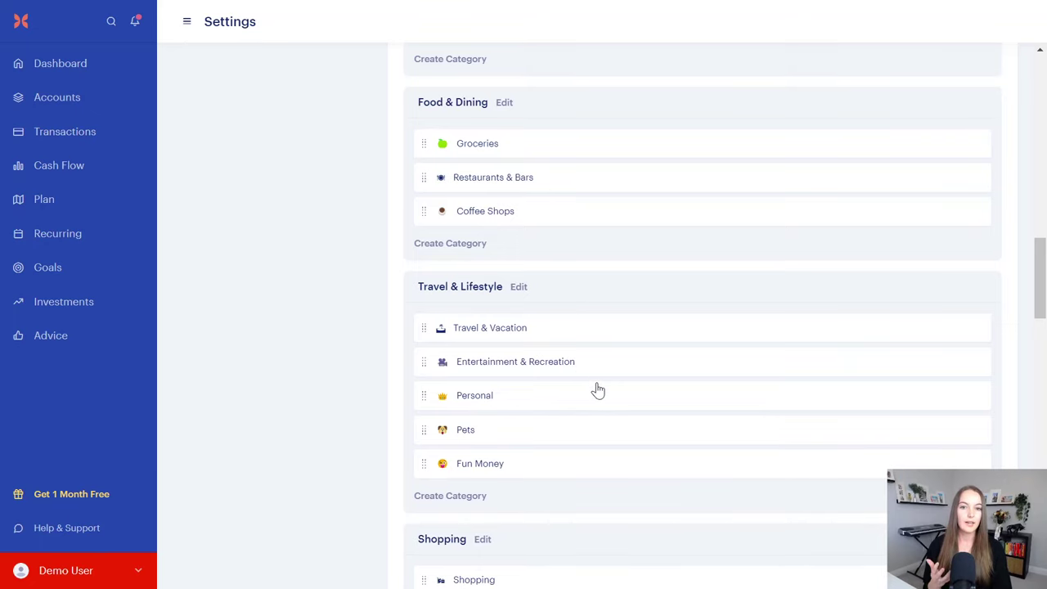
scroll(596, 389, down, 1)
scroll(467, 339, down, 2)
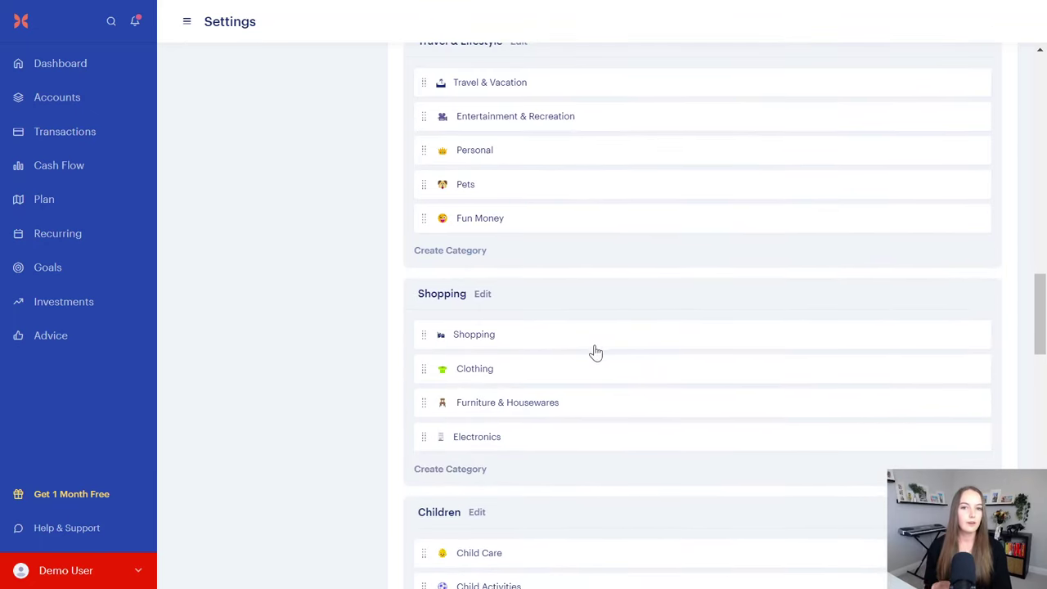
scroll(596, 362, down, 1)
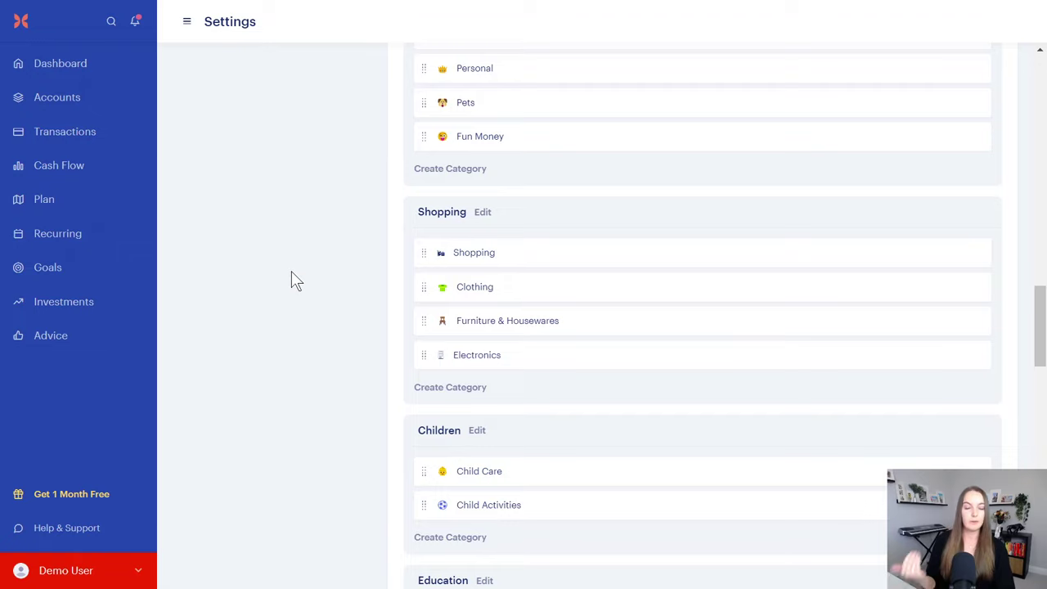
scroll(287, 279, down, 4)
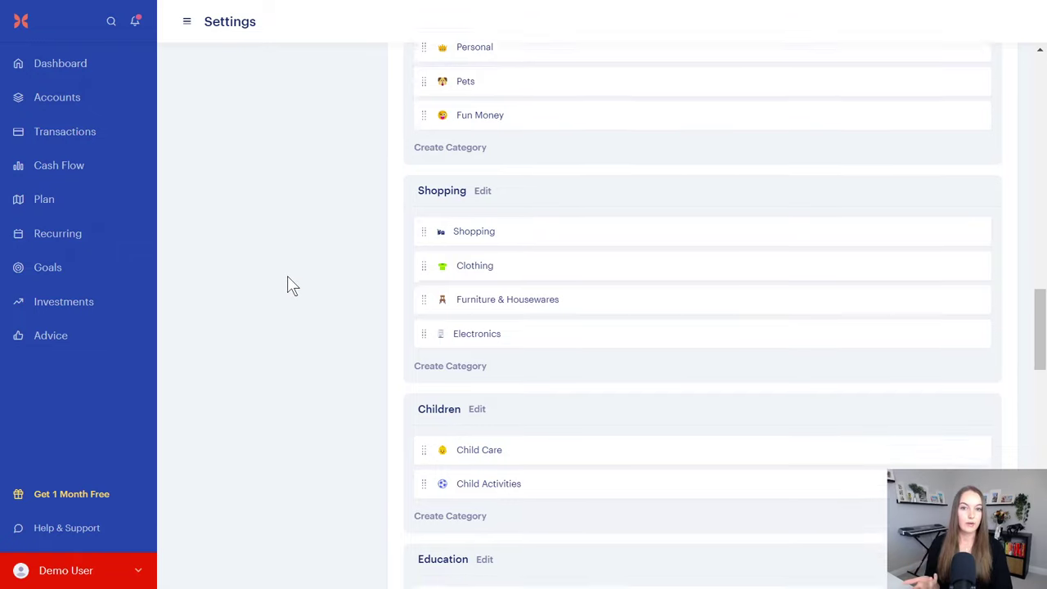
scroll(291, 284, down, 1)
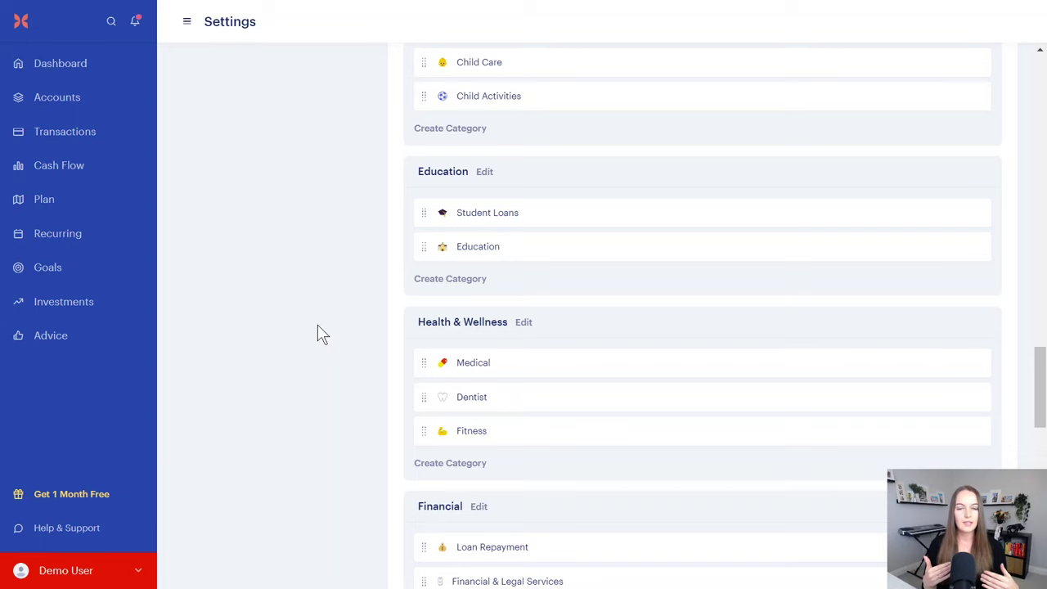
- Return to the transactions list and view the details of the State Farm Gas transaction dated November 9, 2023
click(109, 145)
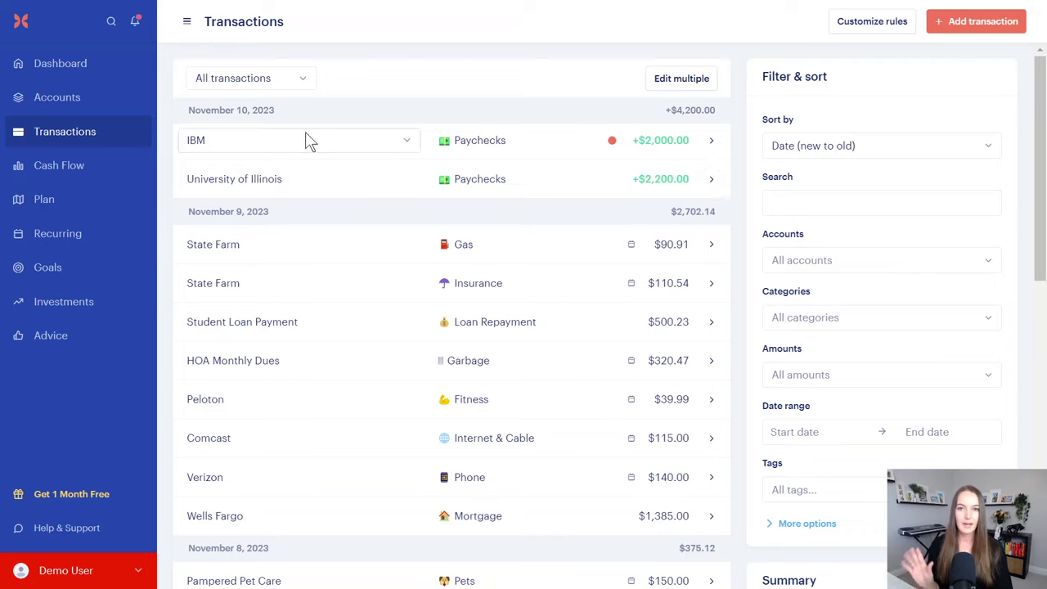
click(719, 251)
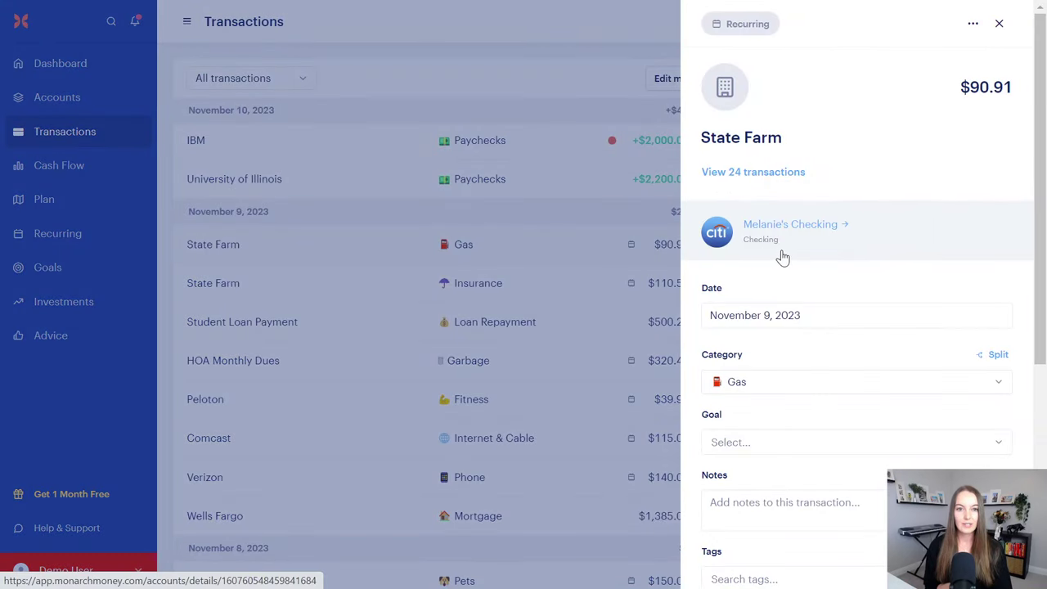
scroll(804, 234, down, 3)
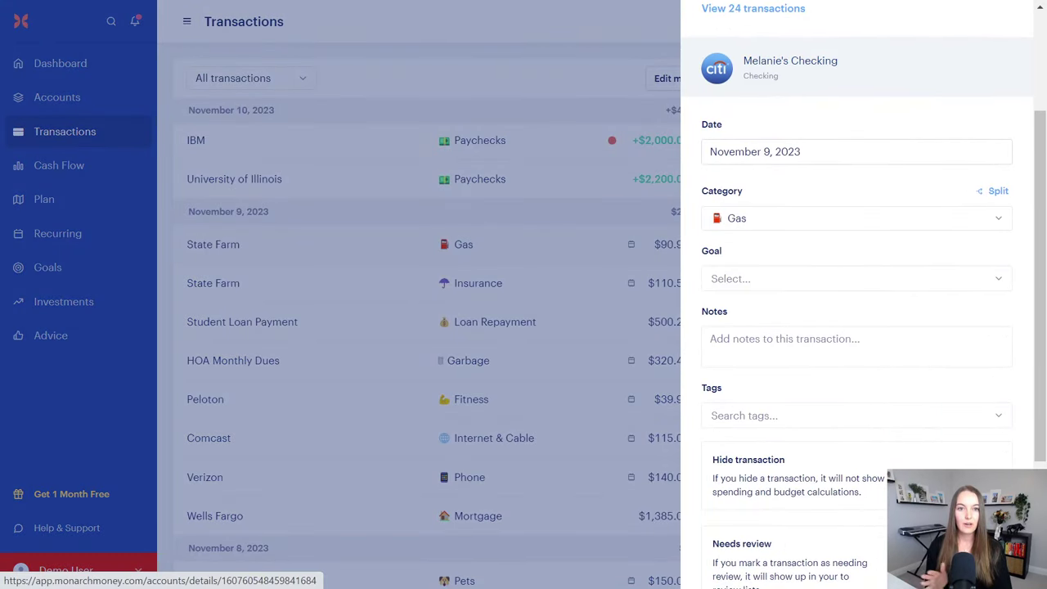
scroll(771, 188, down, 2)
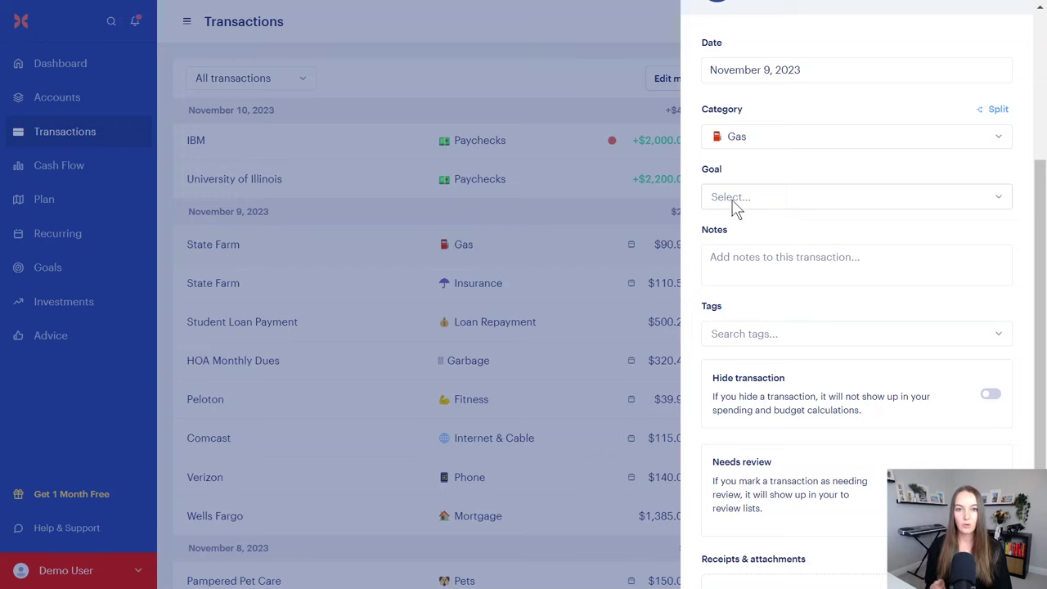
- Check the State Farm transaction's Notes field and view its available tags, leaving both empty
scroll(749, 205, down, 2)
click(749, 198)
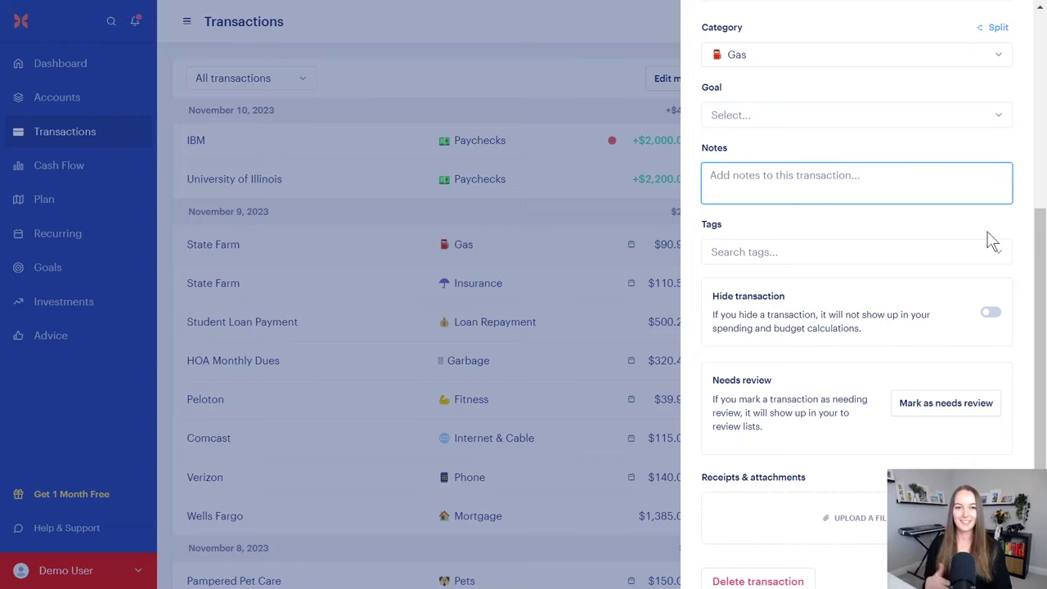
click(954, 256)
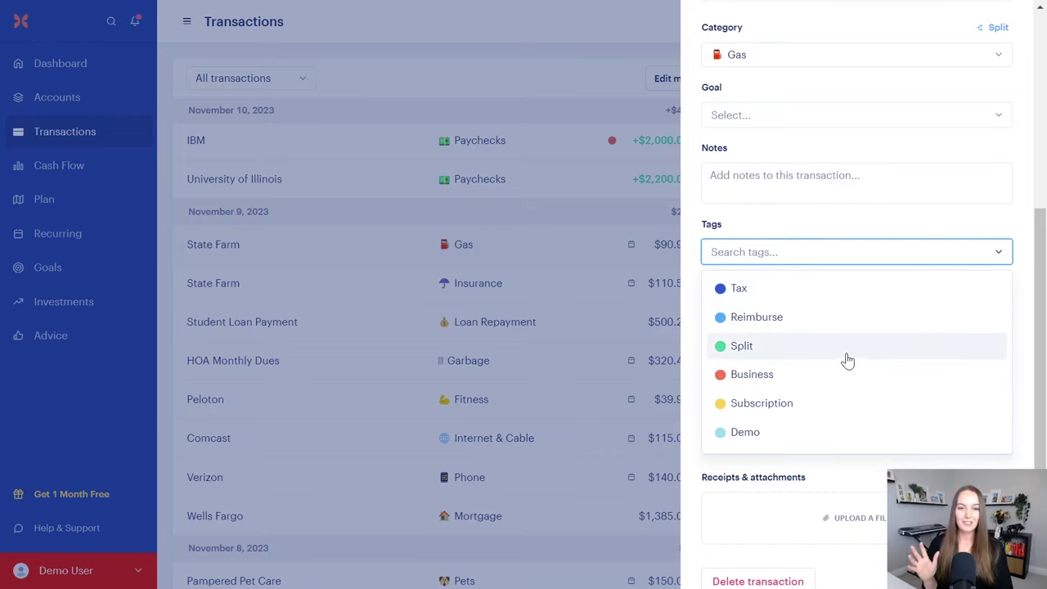
click(975, 256)
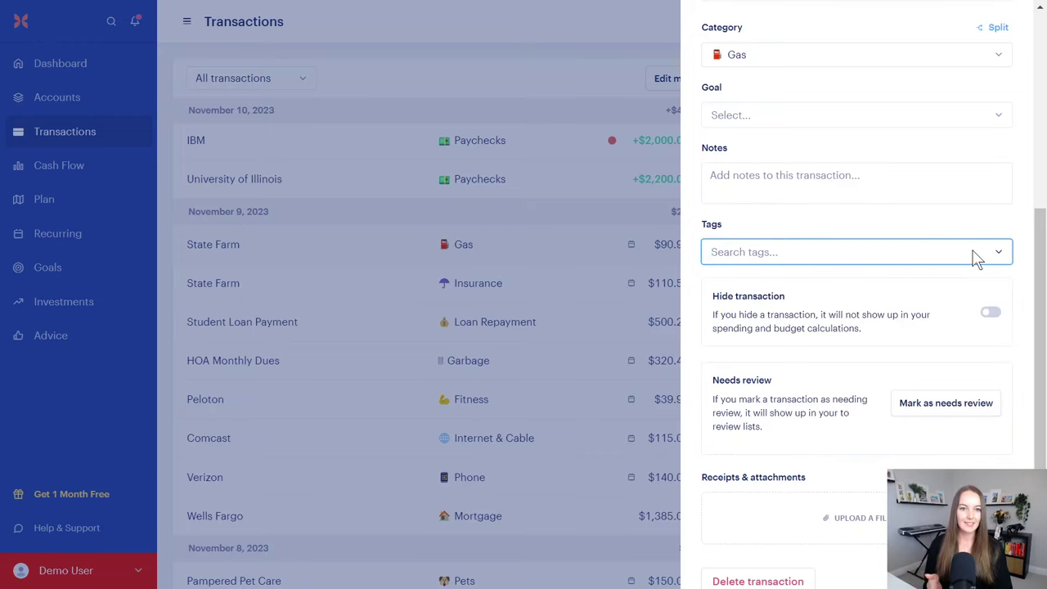
- Mark the State Farm Gas transaction as needing review, leave the reviewer set to Anyone, and close the transaction details
scroll(966, 294, down, 1)
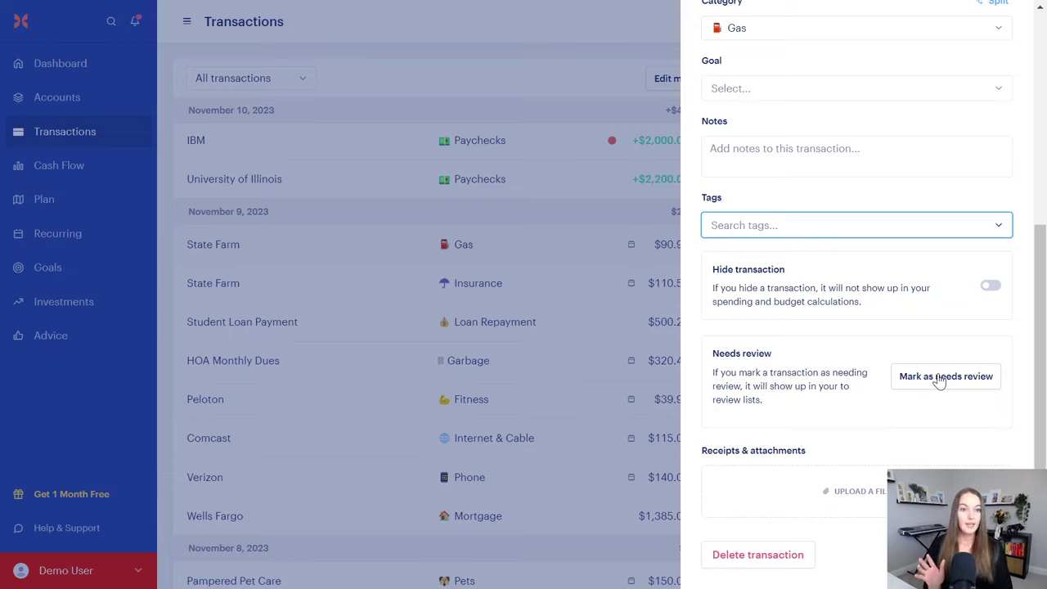
click(939, 378)
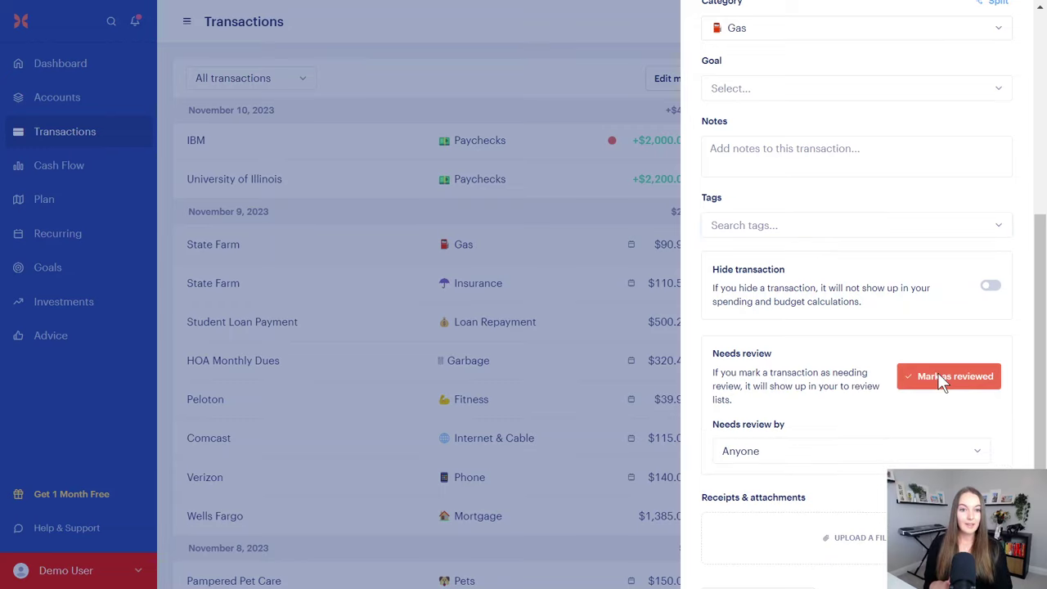
click(824, 454)
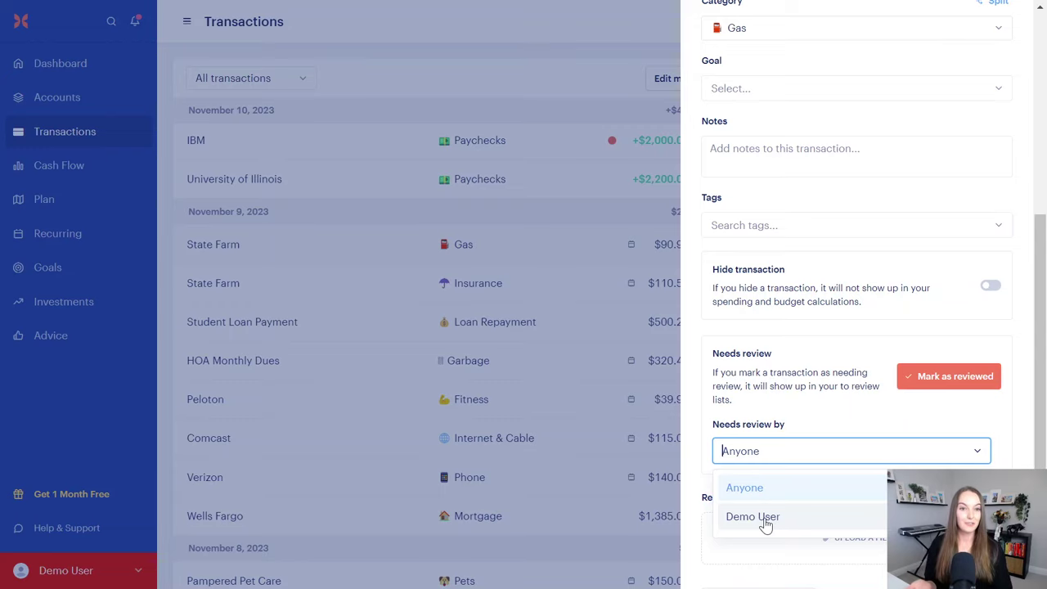
click(842, 338)
scroll(835, 378, down, 1)
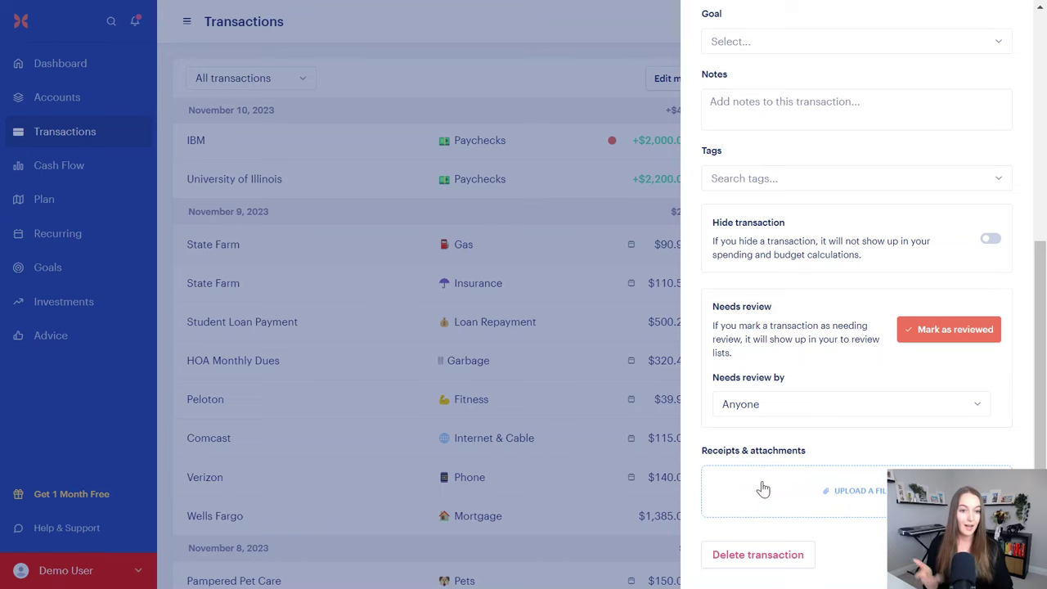
scroll(794, 393, up, 5)
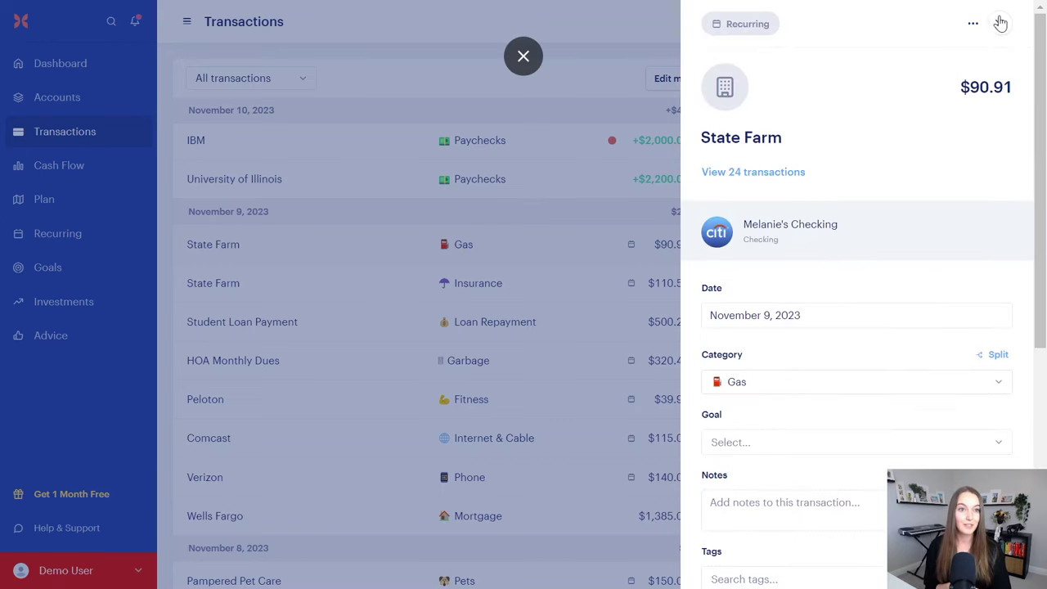
click(999, 23)
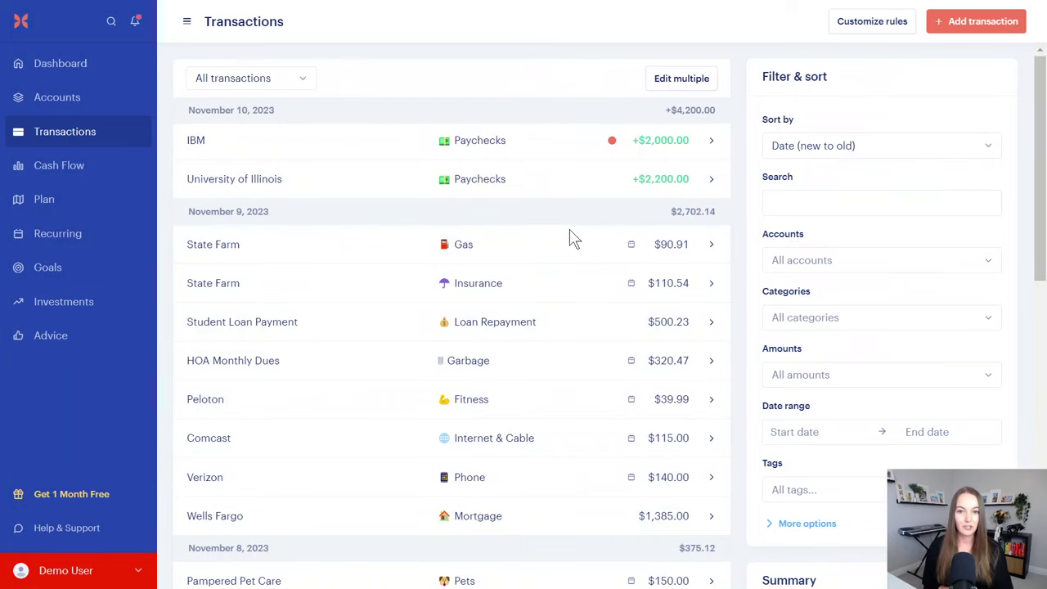
- Change the category of the November 8 Home Depot transaction to Fun Money
scroll(549, 250, down, 3)
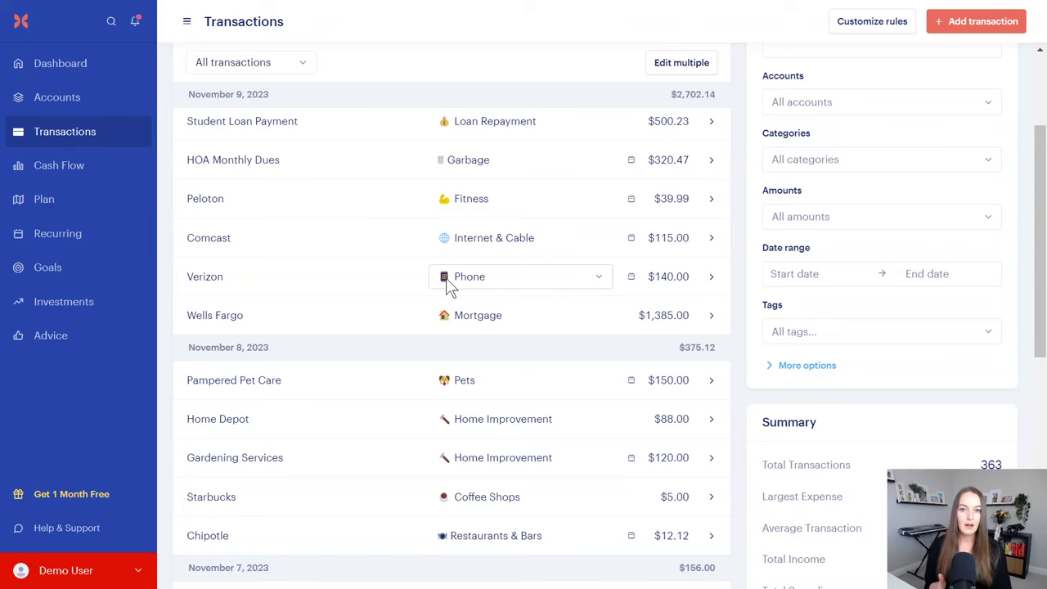
scroll(444, 278, down, 1)
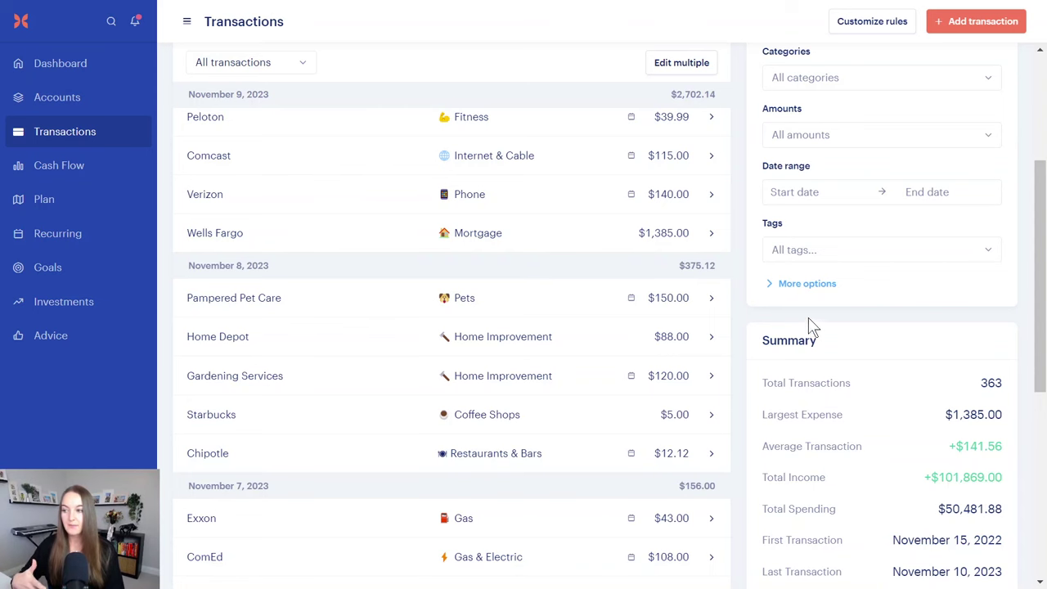
click(548, 344)
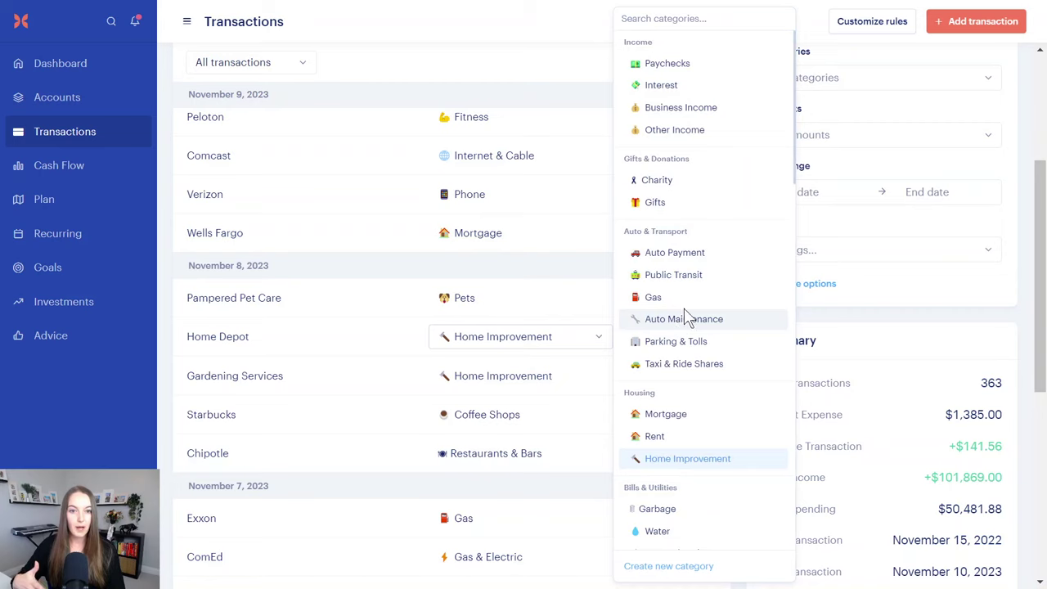
scroll(685, 308, down, 1)
scroll(685, 308, down, 6)
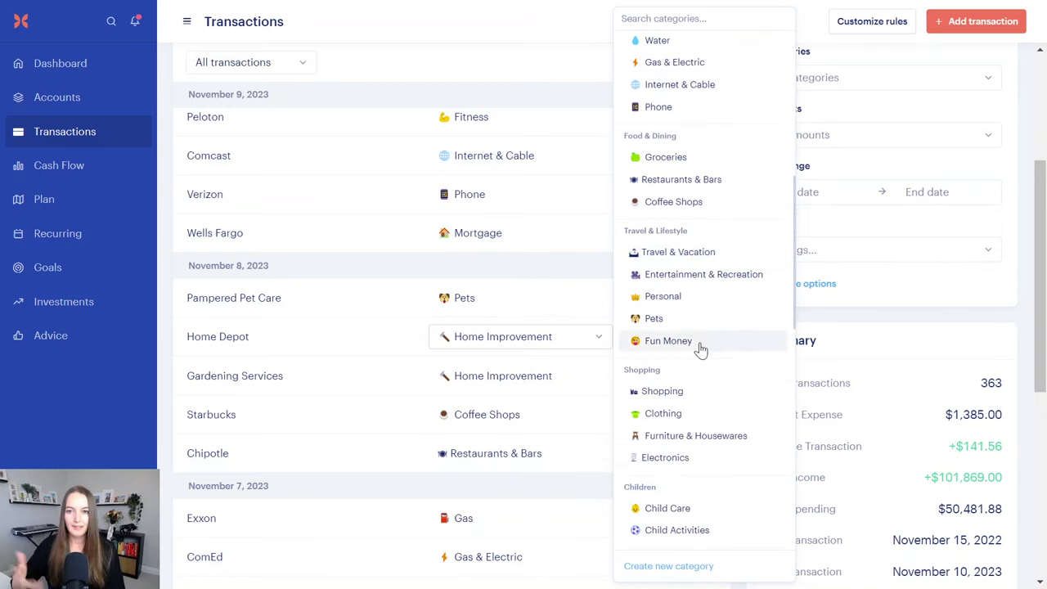
click(700, 344)
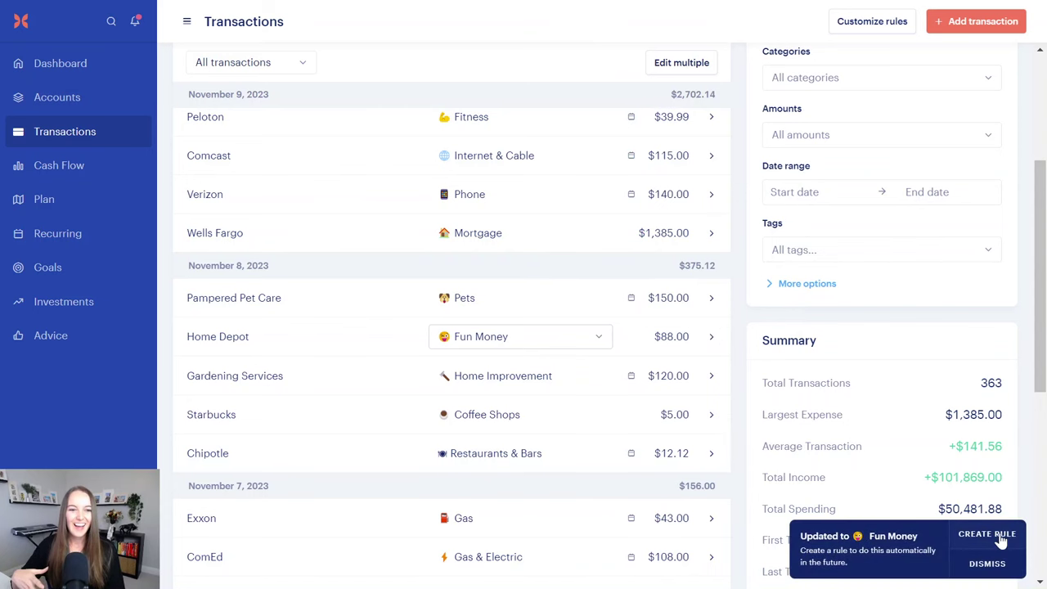
- Start a rule assigning Fun Money to Home Depot transactions and add an expense amount criterion set to Less than
click(987, 534)
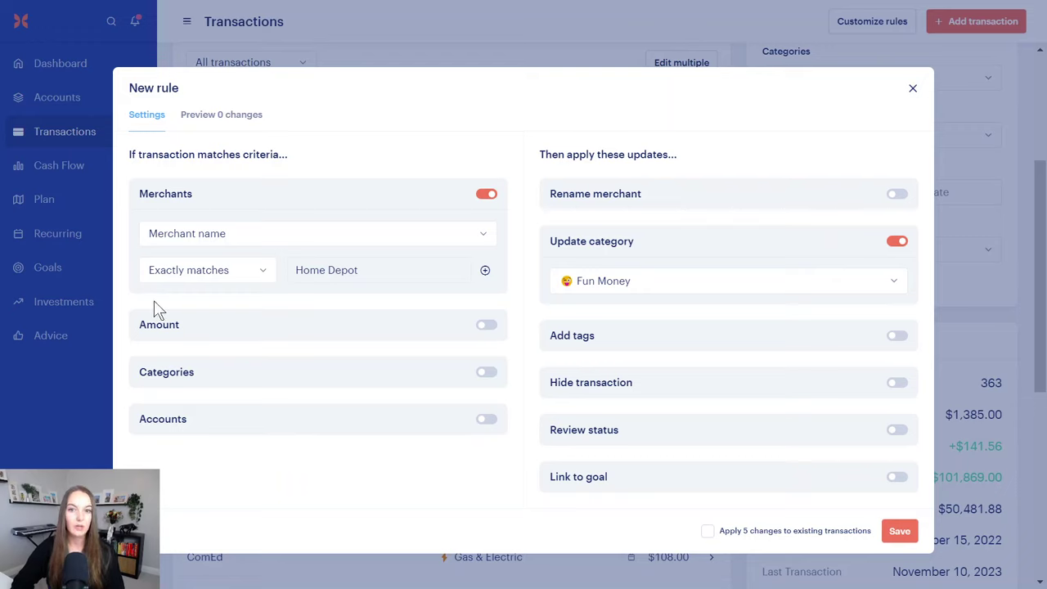
click(282, 335)
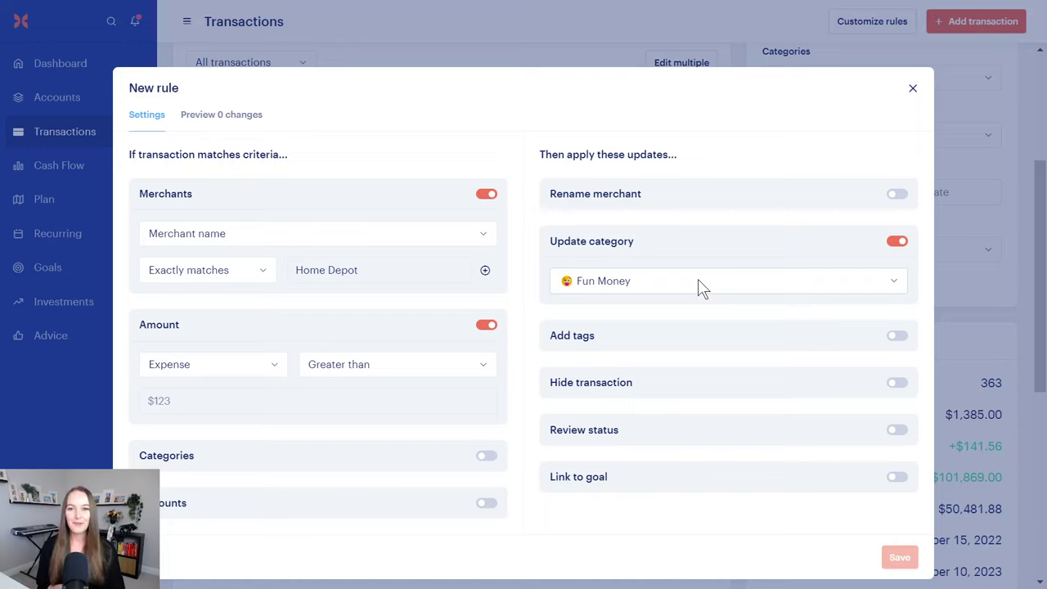
click(311, 365)
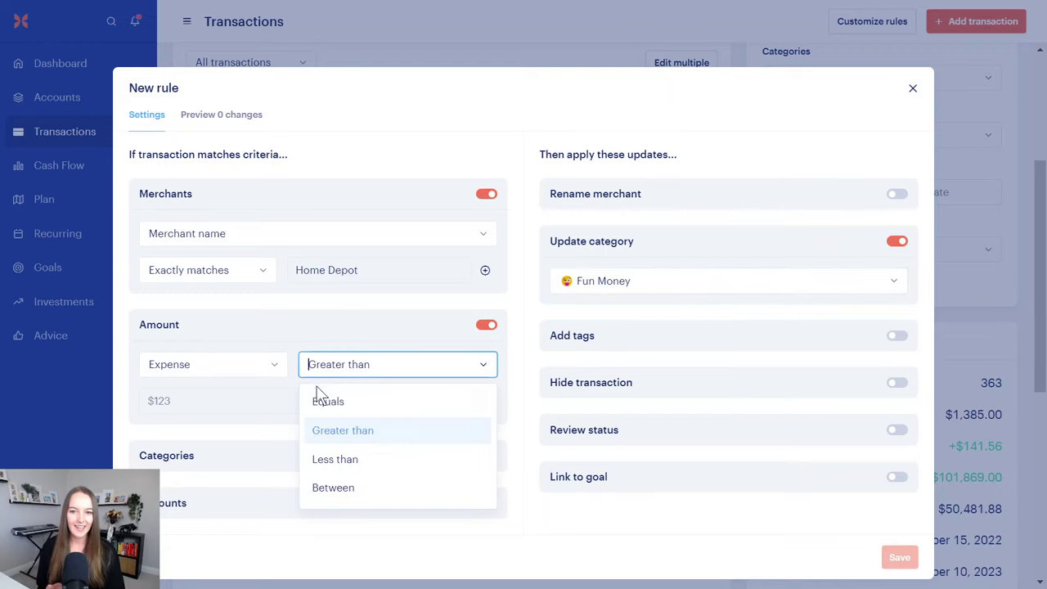
click(333, 463)
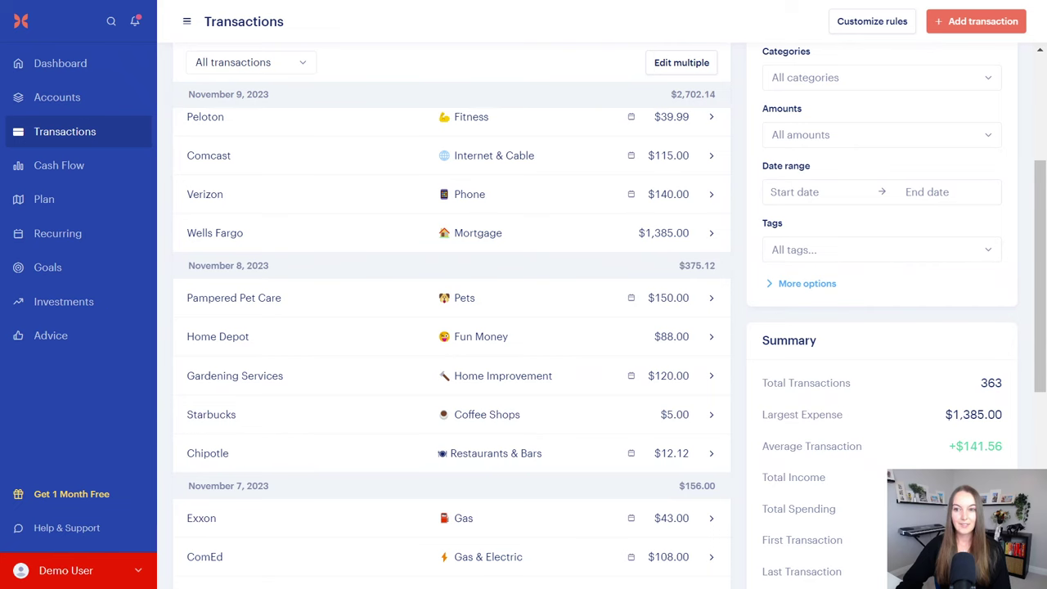
- View the November 2023 cash flow, comparing income and expenses by category and by merchant
click(27, 165)
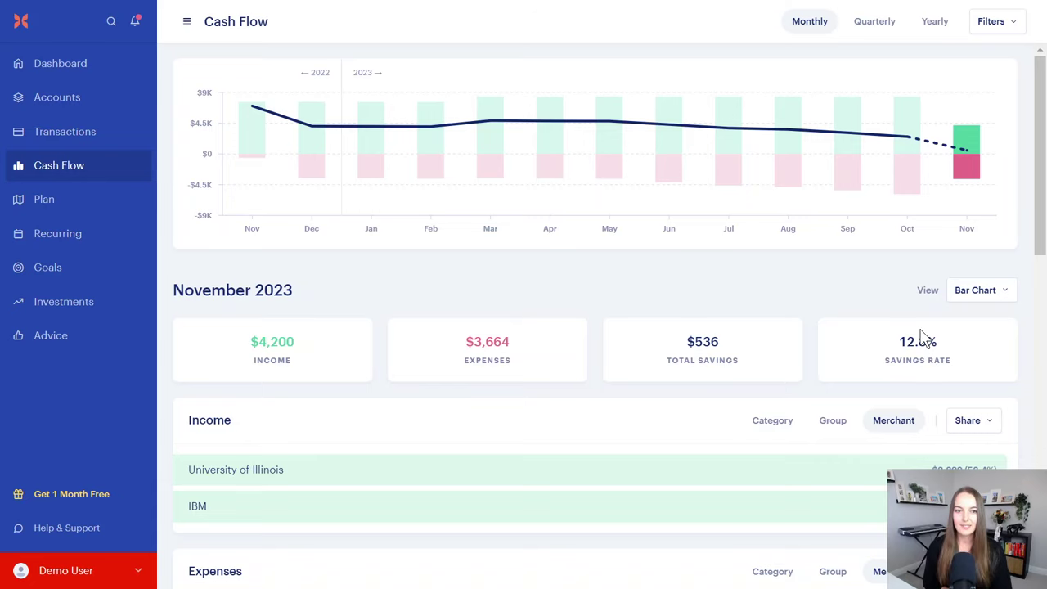
scroll(925, 339, down, 3)
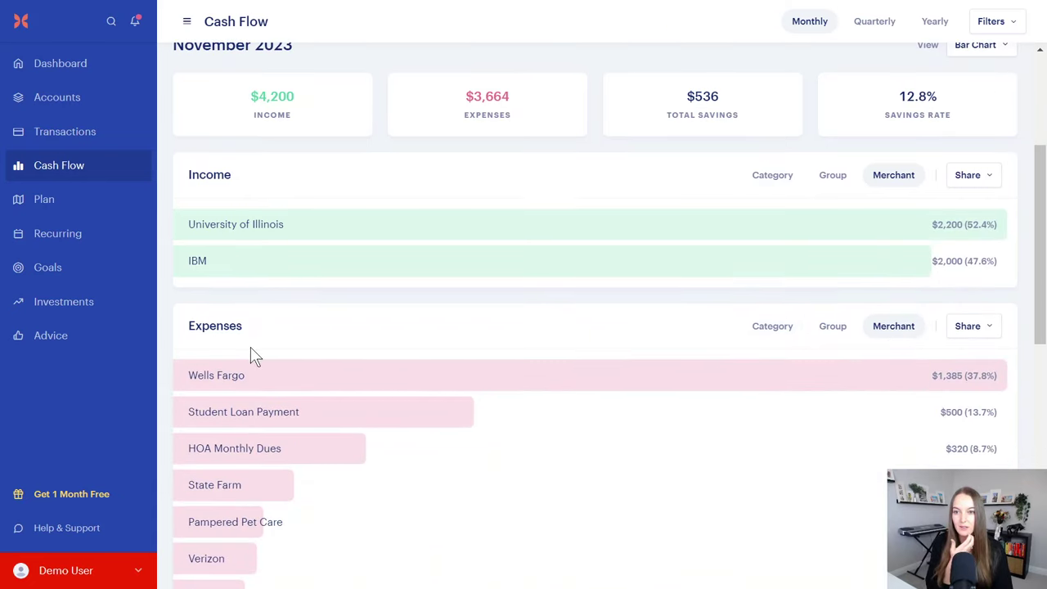
click(779, 329)
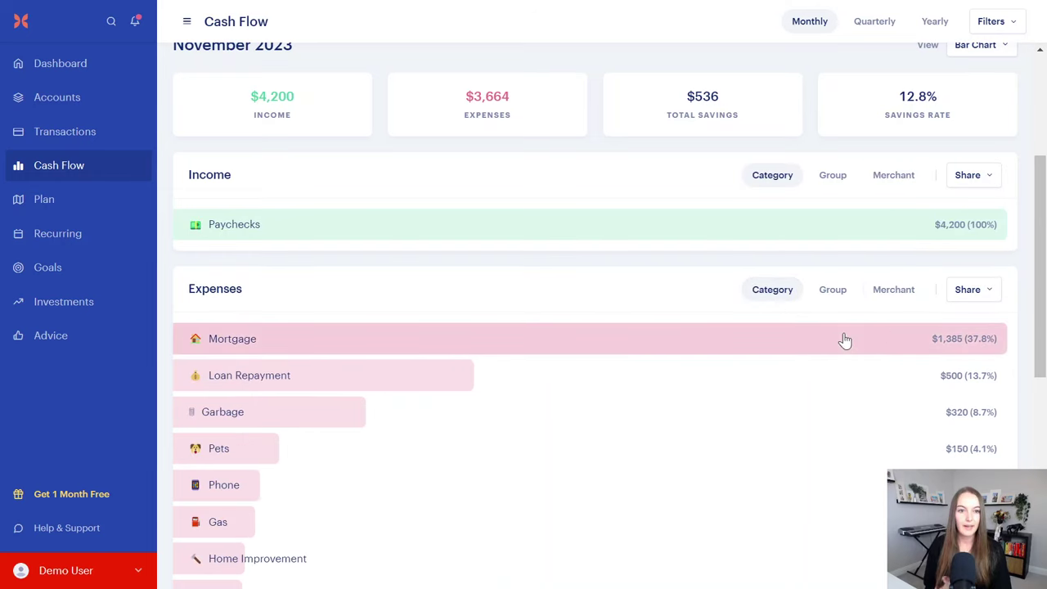
click(898, 291)
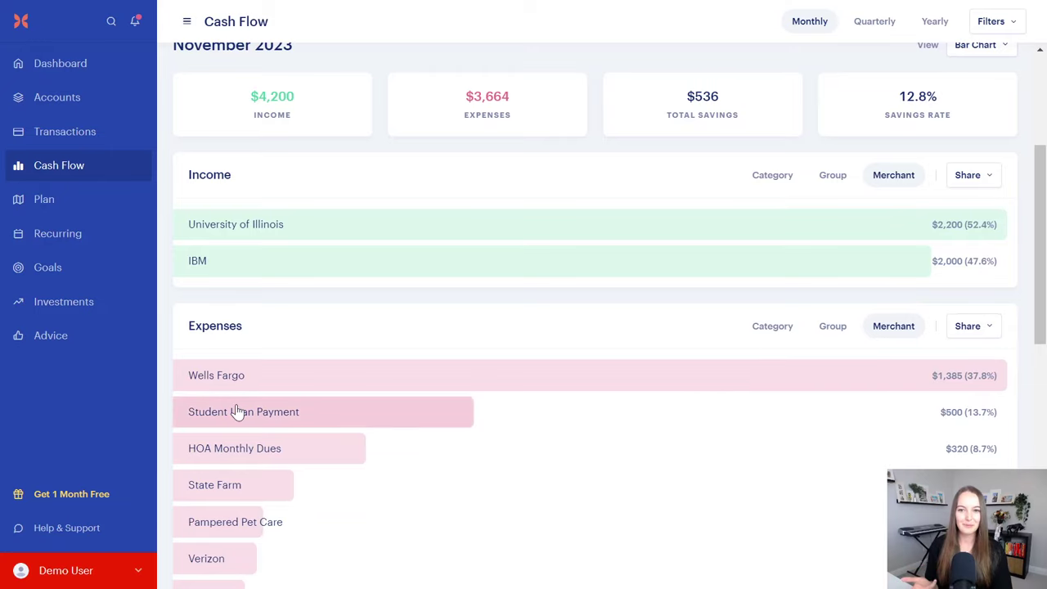
scroll(323, 393, down, 6)
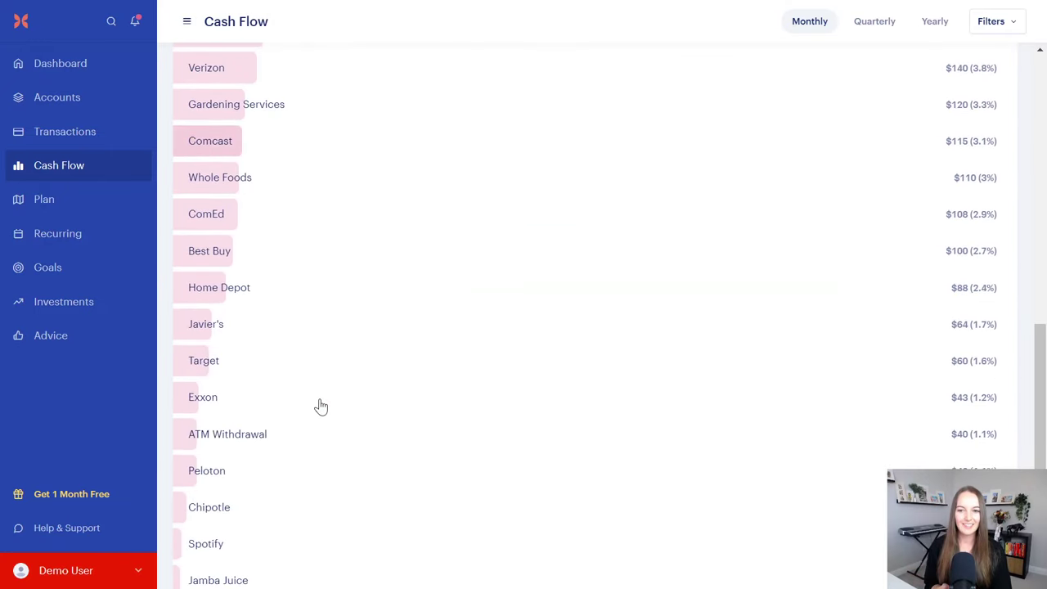
scroll(322, 406, up, 10)
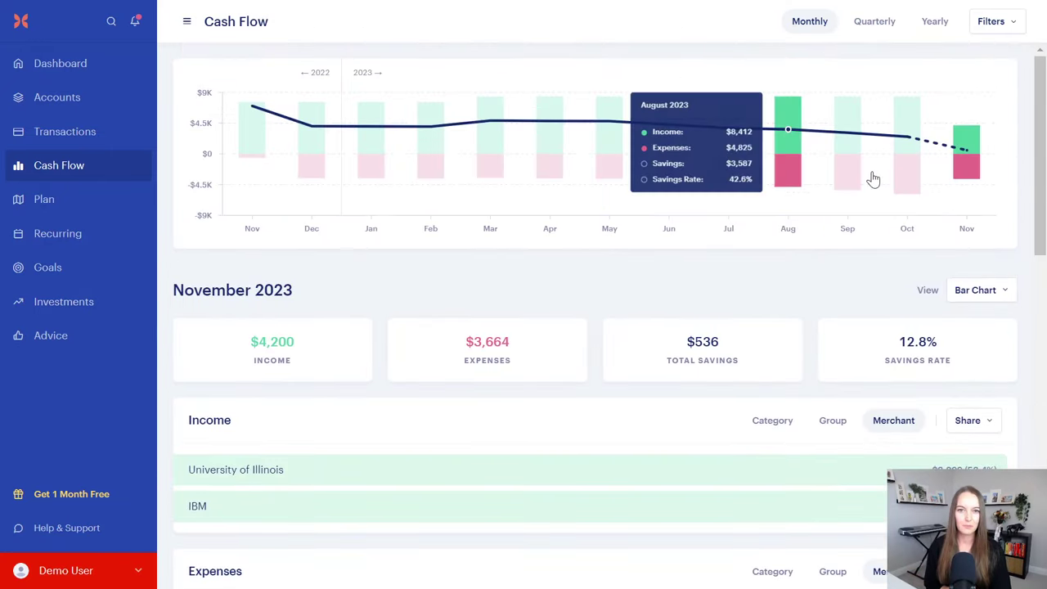
- Open the November 2023 budget plan and review budgeted, actual and remaining amounts across the expense groups
click(19, 199)
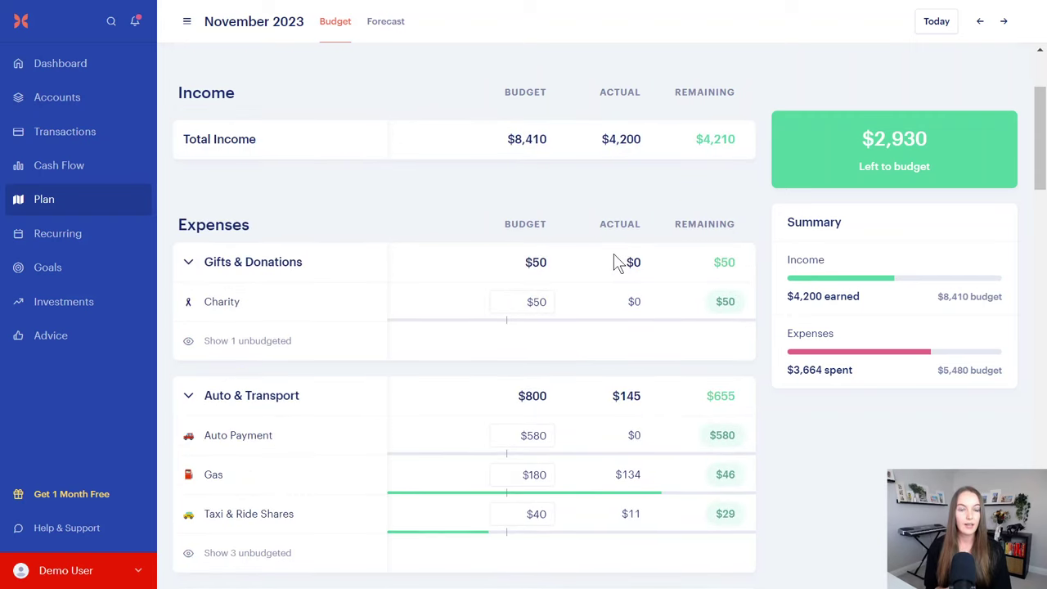
scroll(454, 409, down, 2)
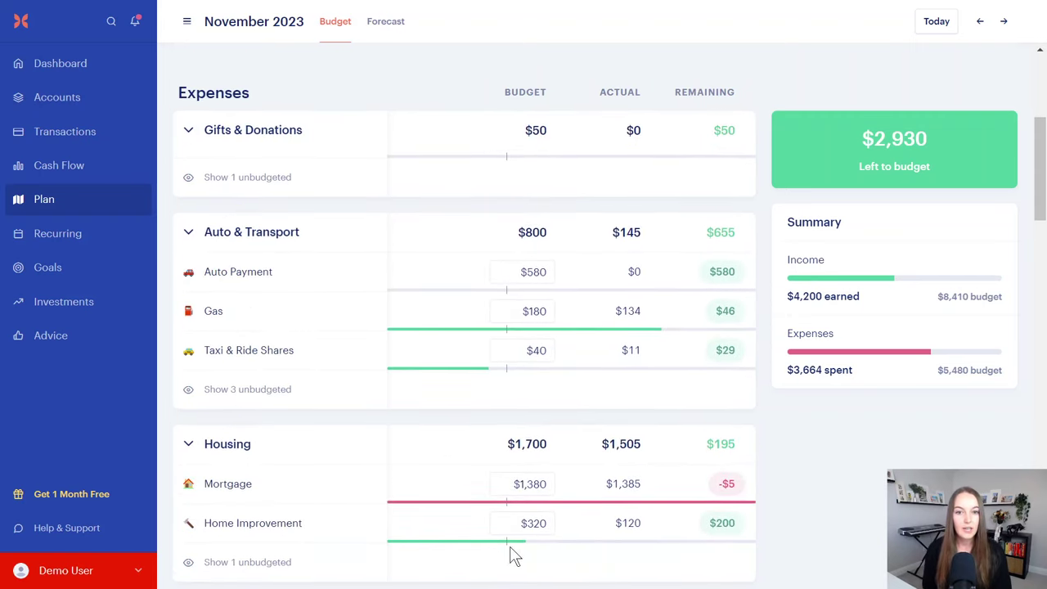
scroll(540, 426, down, 2)
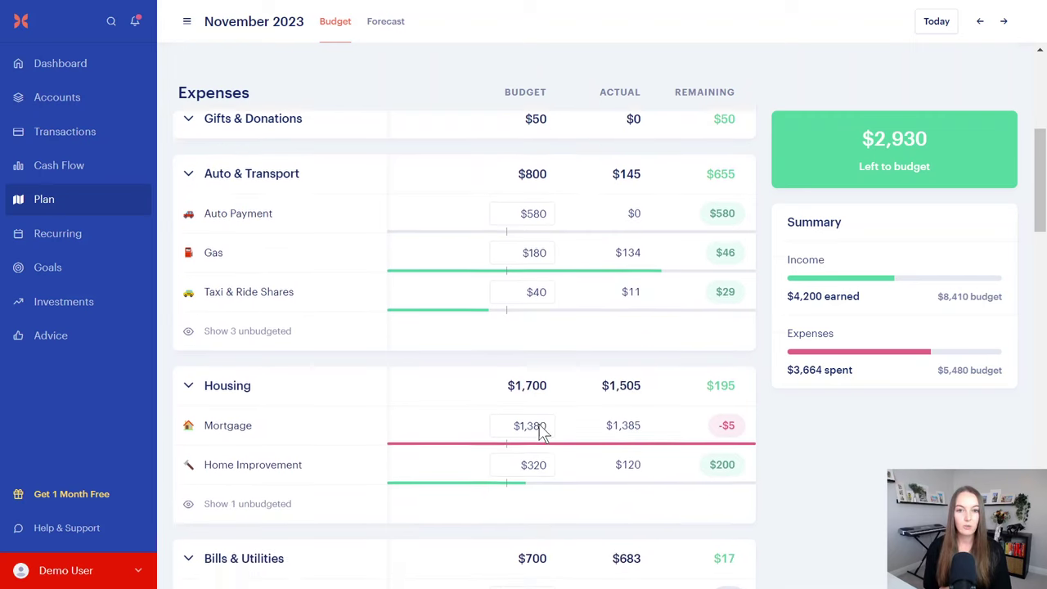
scroll(540, 426, down, 1)
scroll(540, 426, down, 5)
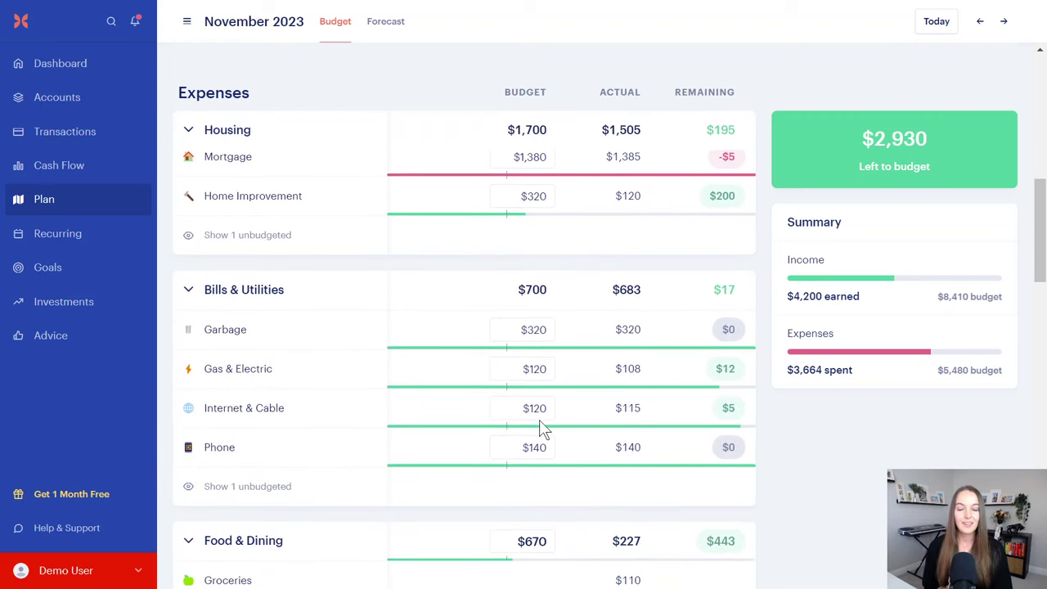
scroll(540, 278, down, 2)
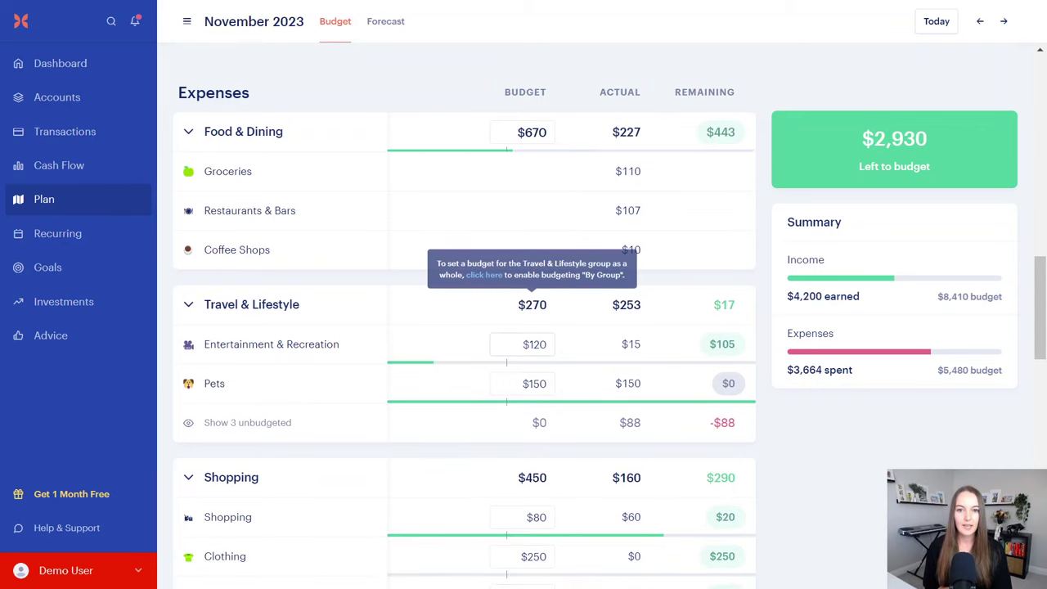
scroll(507, 196, up, 2)
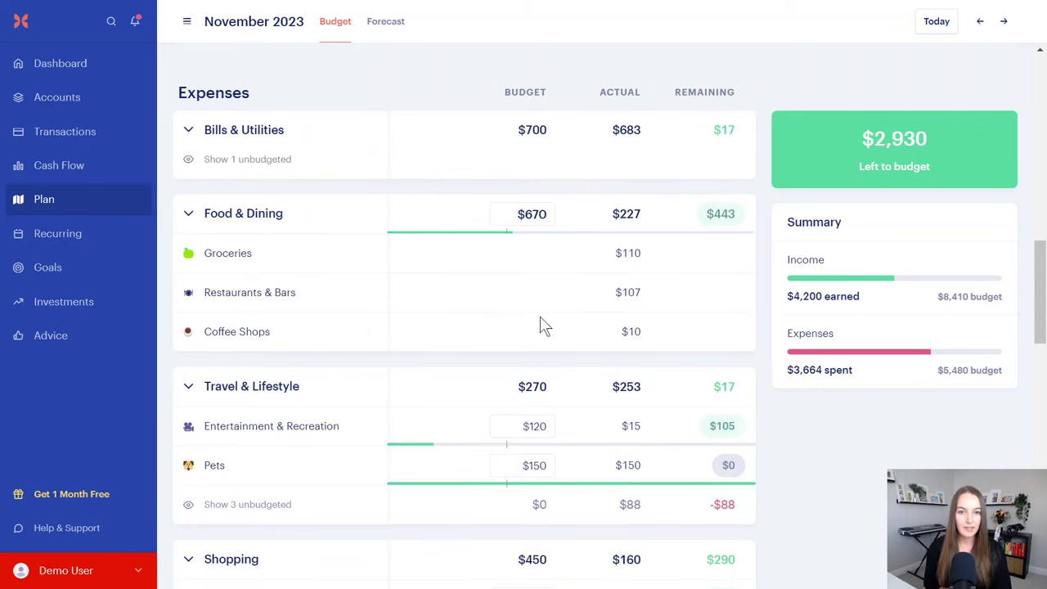
- View the August to October spending charts for the Food & Dining and Entertainment & Recreation budgets without changing either amount
click(532, 214)
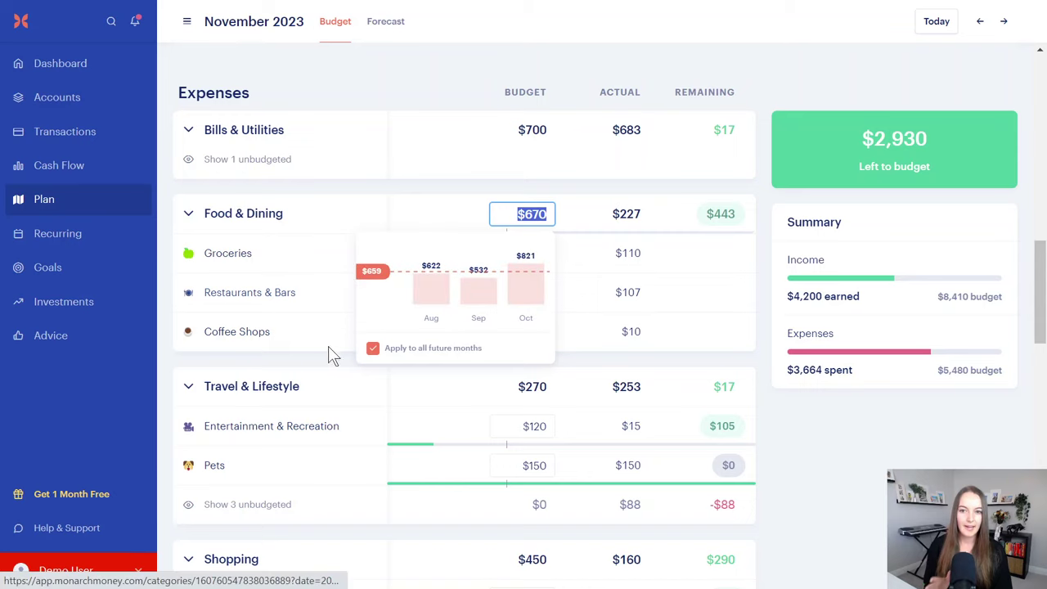
click(605, 466)
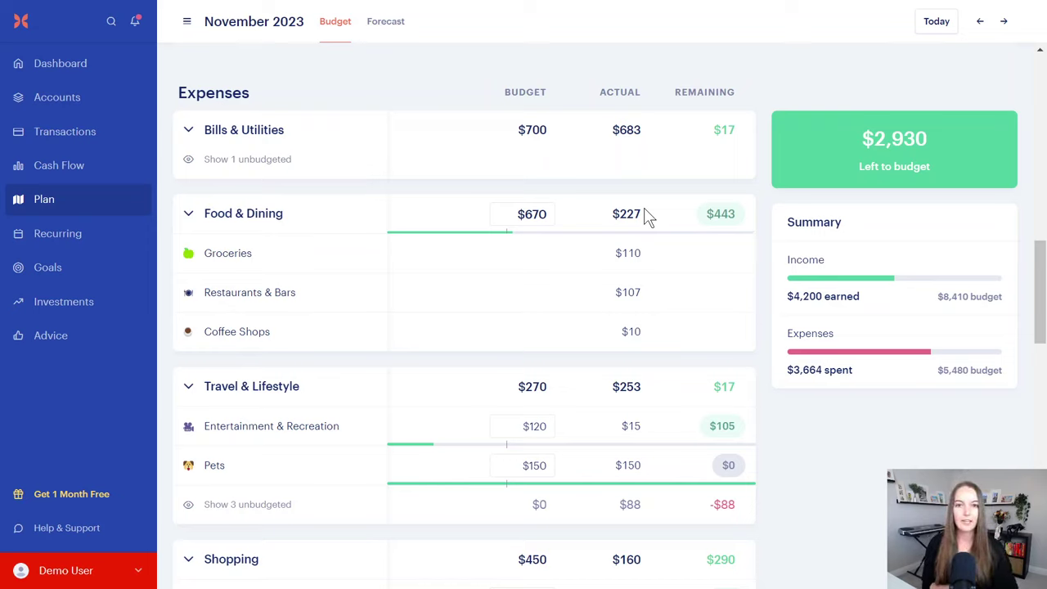
scroll(500, 267, down, 1)
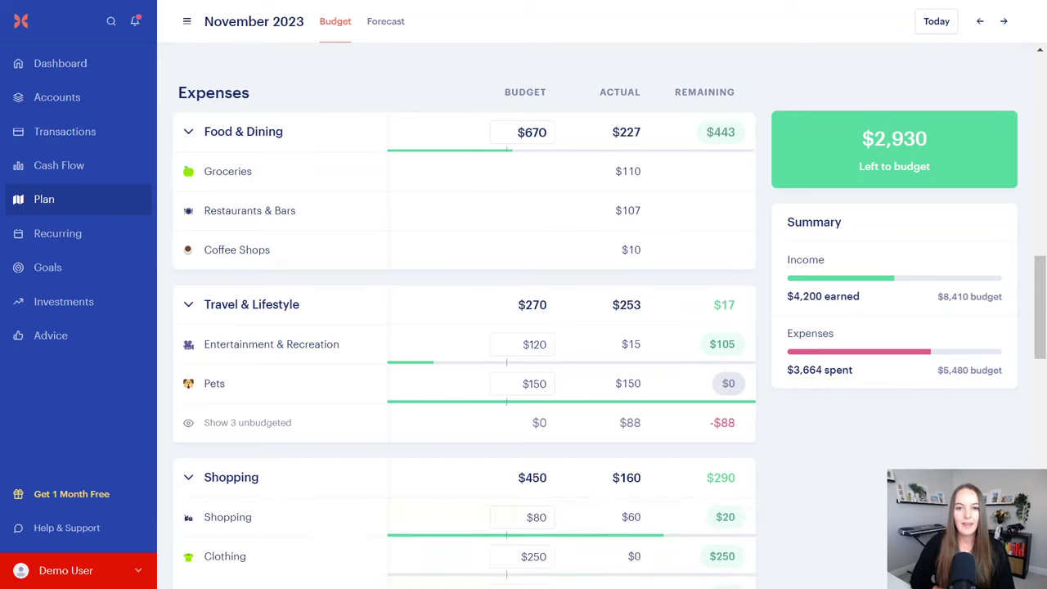
click(524, 345)
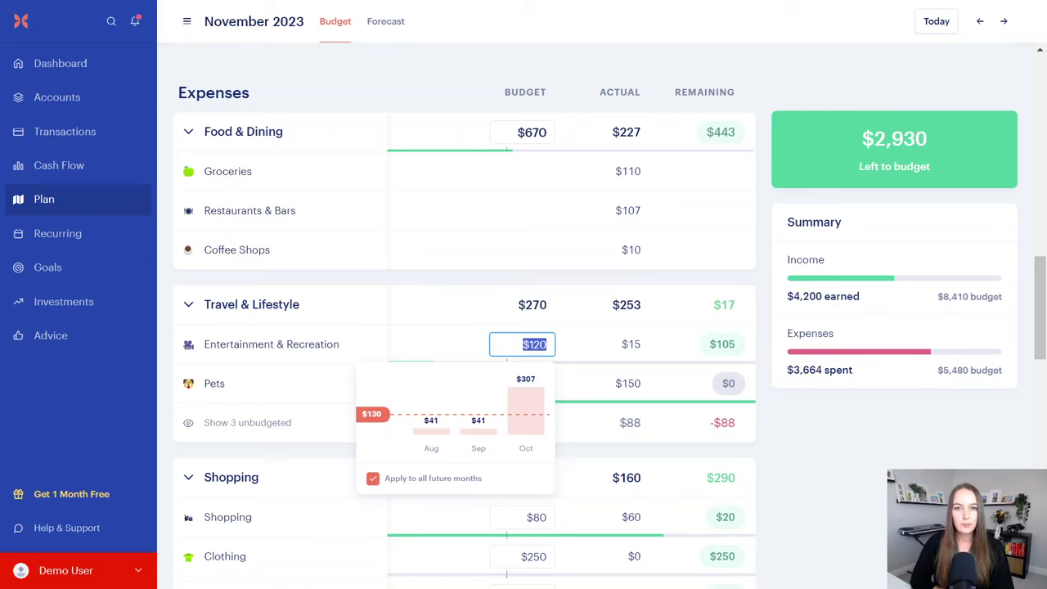
click(532, 131)
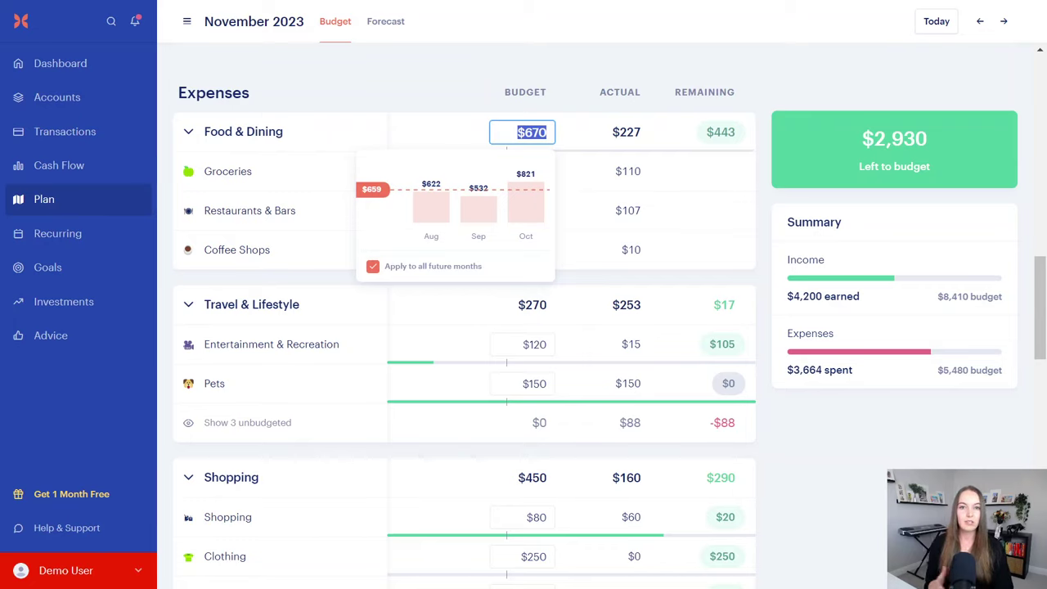
click(686, 199)
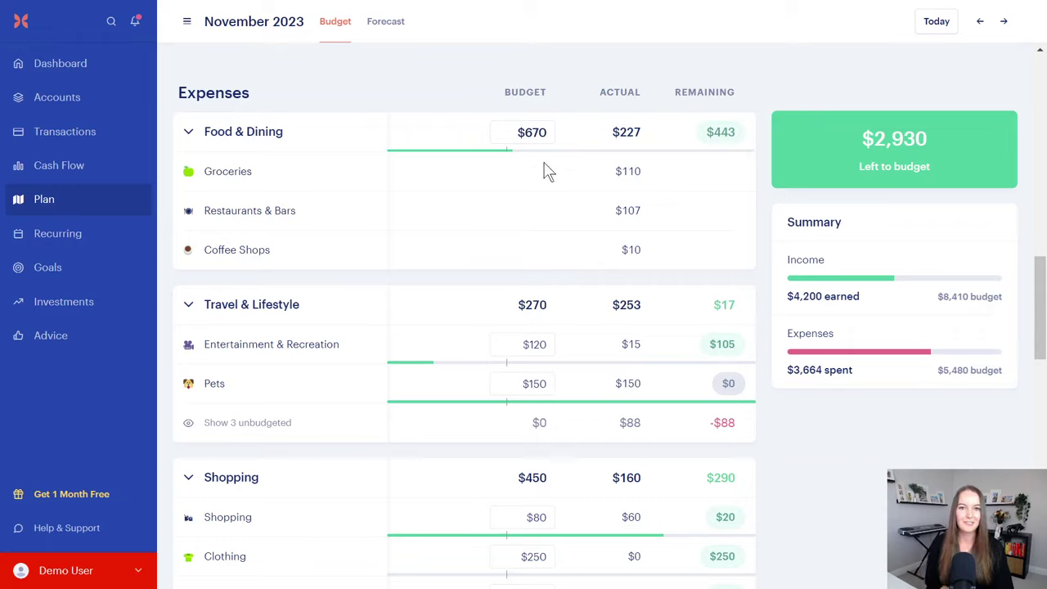
- Check the Entertainment & Recreation budget's spending history and its option to apply the amount to all future months
click(535, 343)
scroll(603, 238, down, 2)
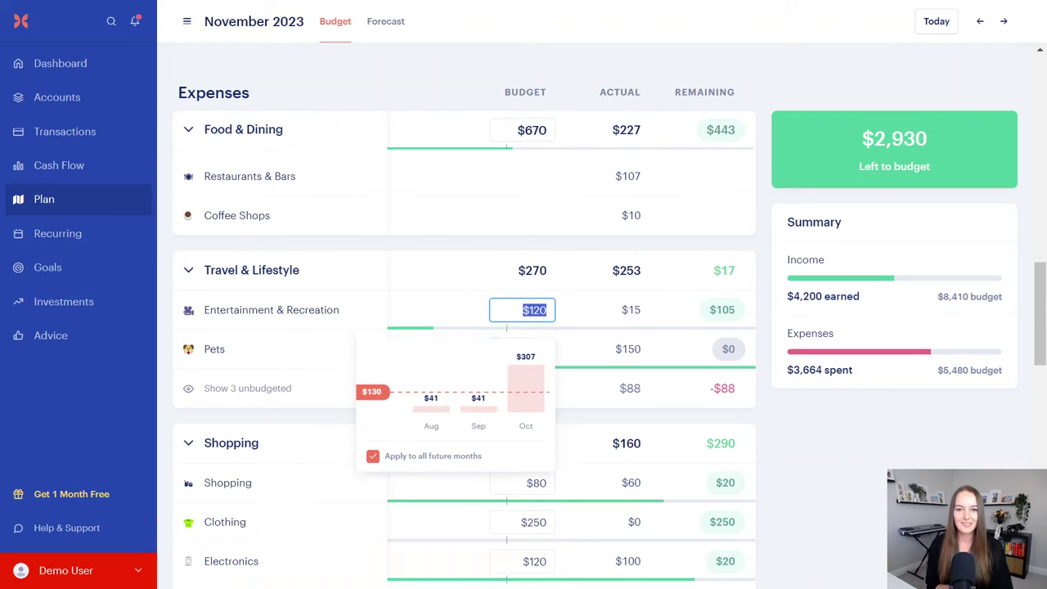
click(589, 194)
click(534, 180)
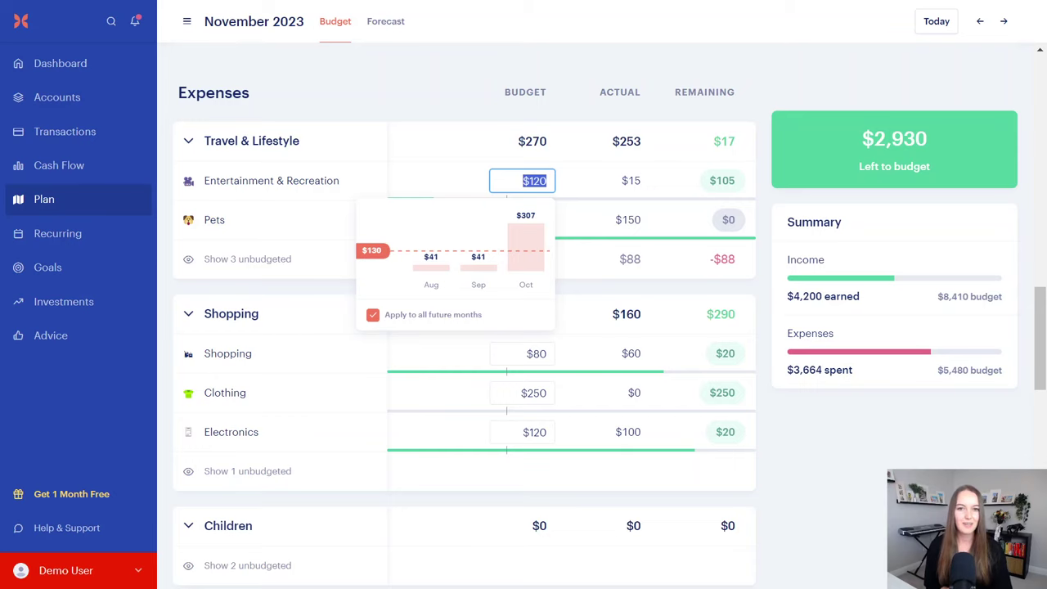
- Review the remaining November 2023 expense groups and check the Fitness budget's August to October spending history
click(619, 311)
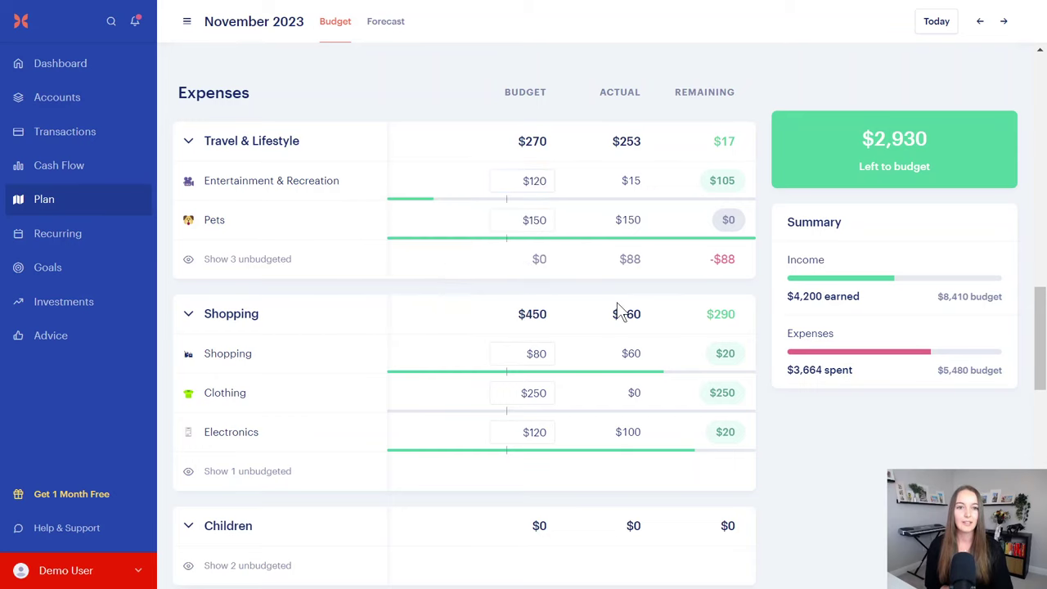
scroll(621, 283, down, 10)
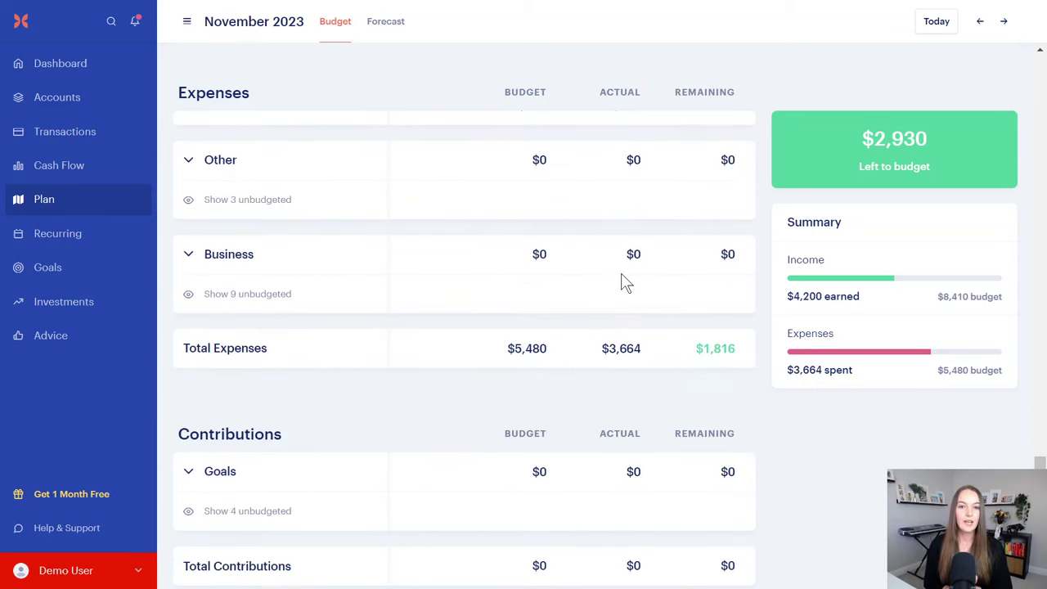
scroll(622, 282, up, 5)
click(532, 345)
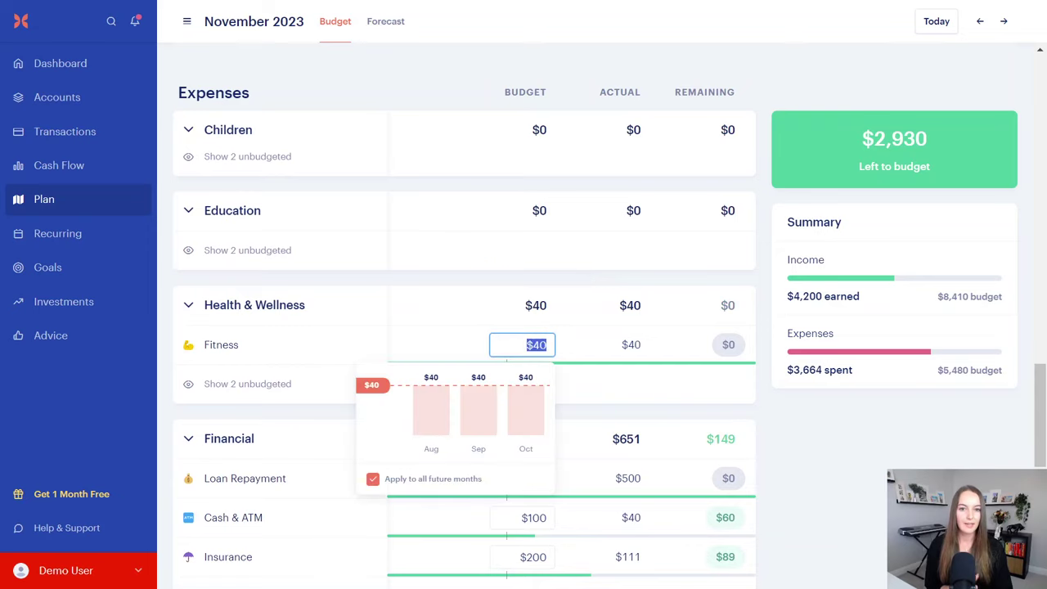
click(615, 362)
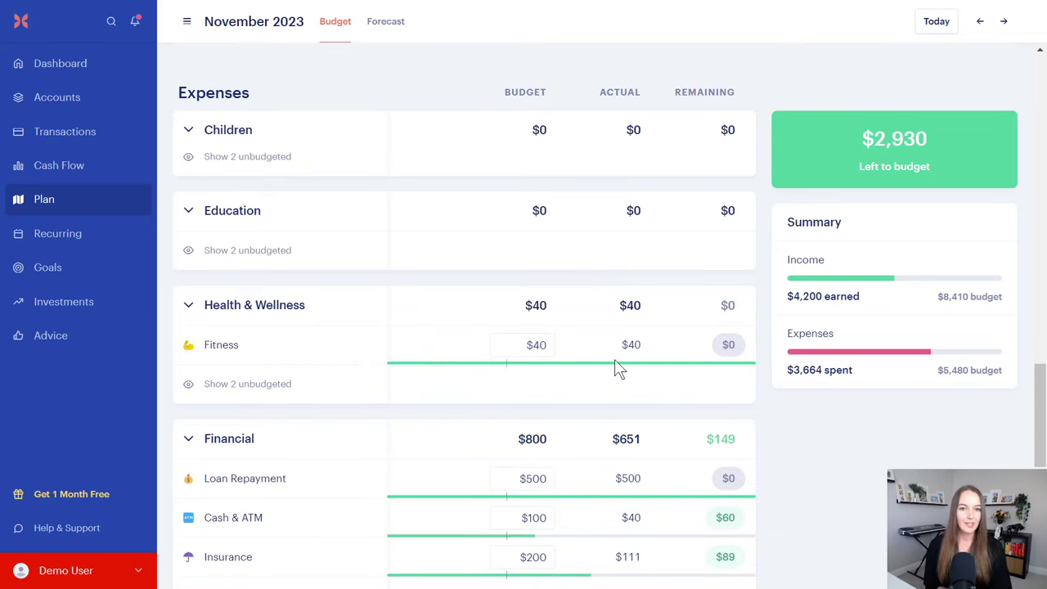
scroll(616, 364, up, 5)
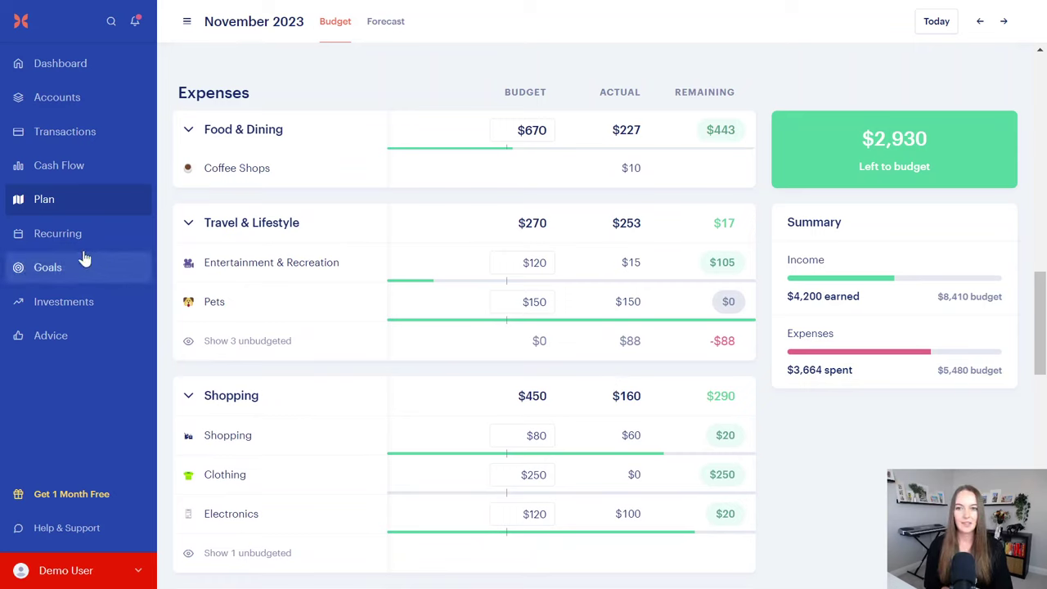
- Open the monthly forecast for 2023 and compare past actual spending with the November and December budgets
click(382, 24)
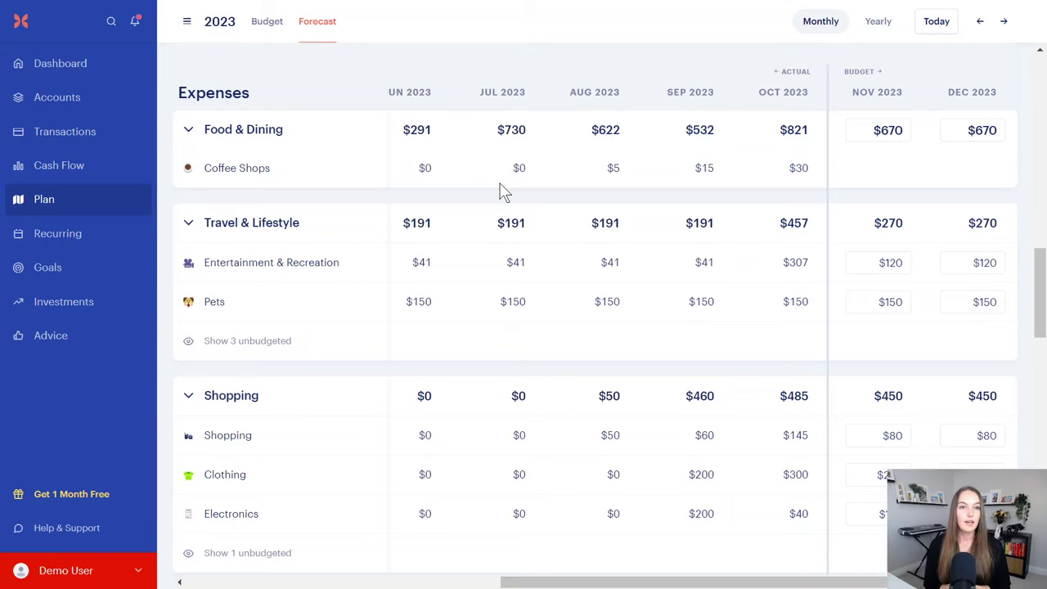
mouse_move(944, 148)
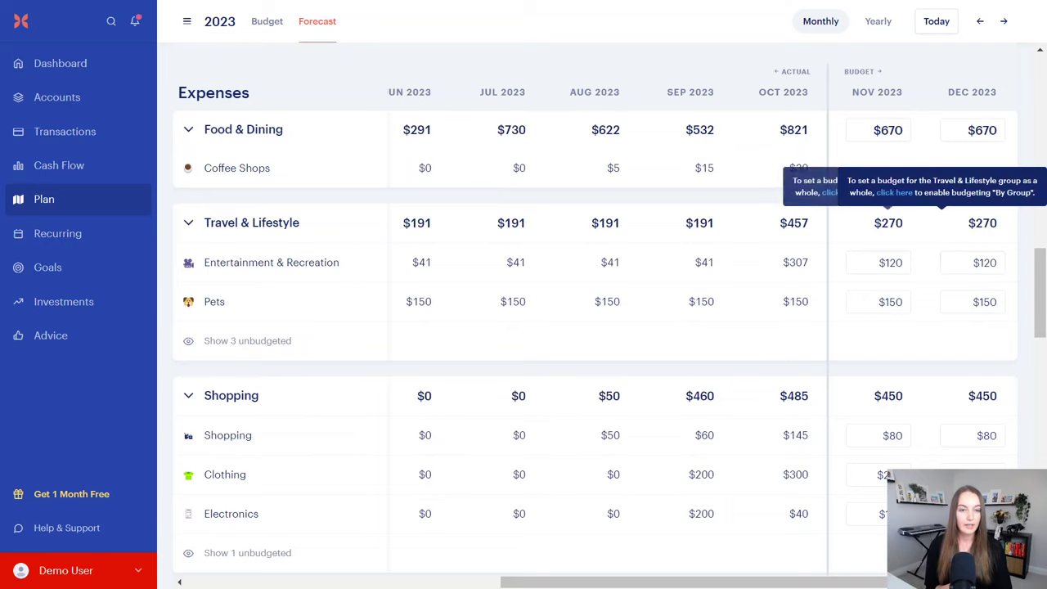
scroll(979, 227, up, 3)
- Review the 2024 monthly forecast across the expense groups, including the earlier months of the year
scroll(979, 227, up, 5)
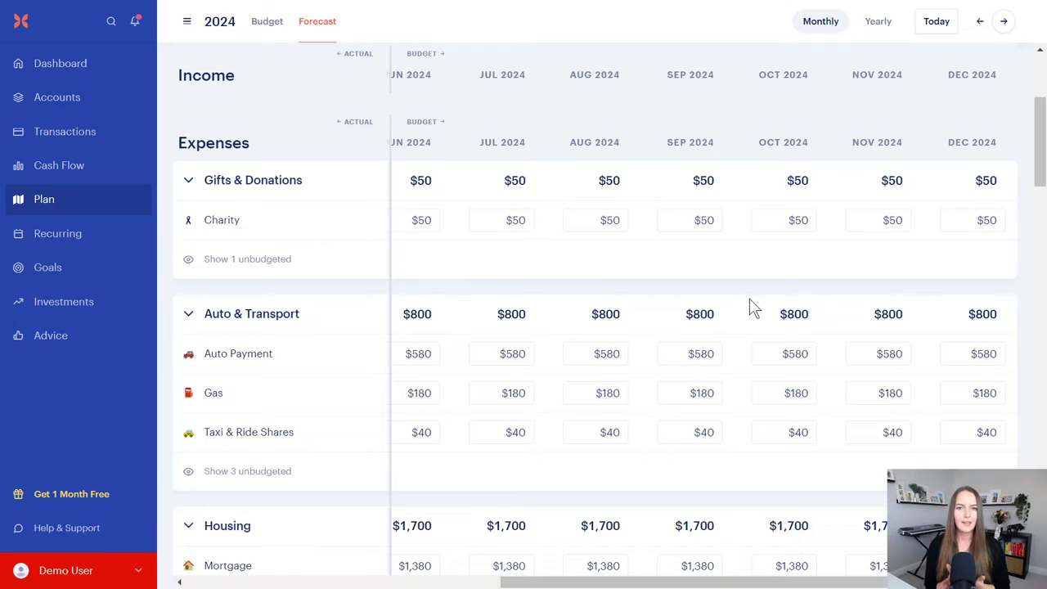
scroll(749, 307, down, 8)
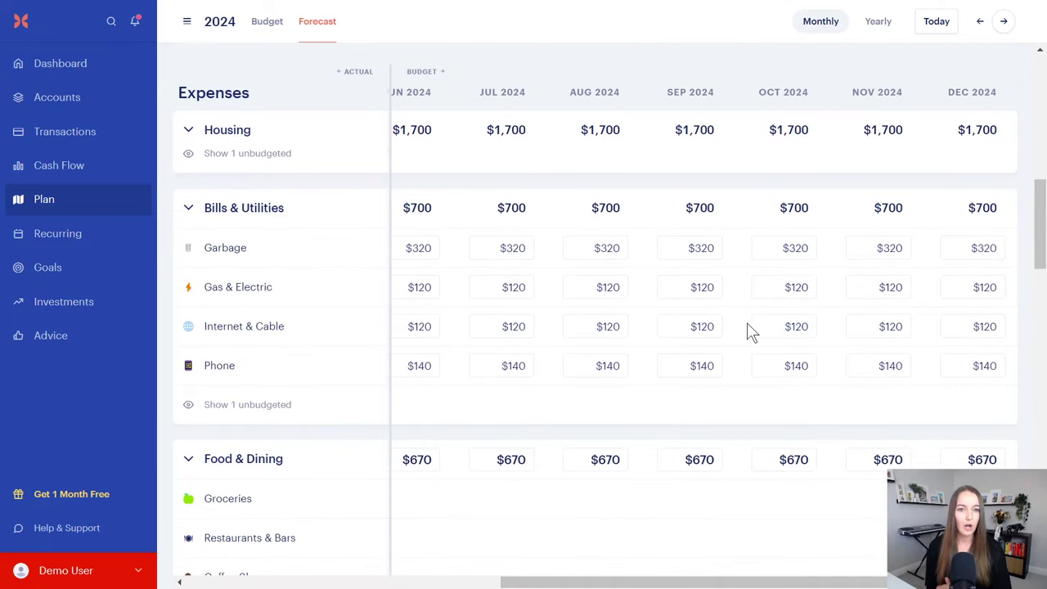
scroll(747, 327, down, 5)
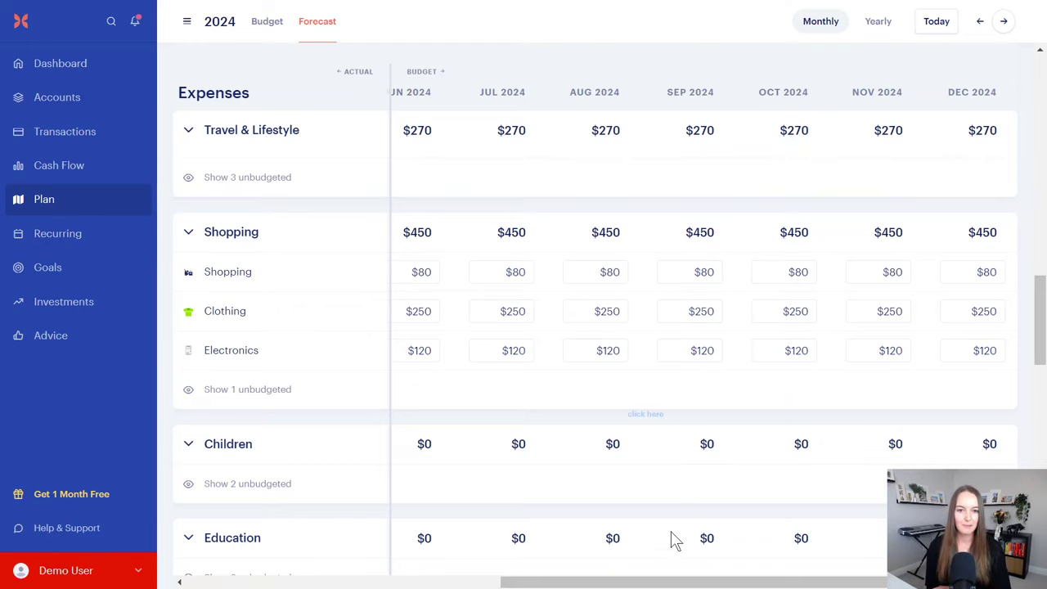
drag(669, 582, 504, 582)
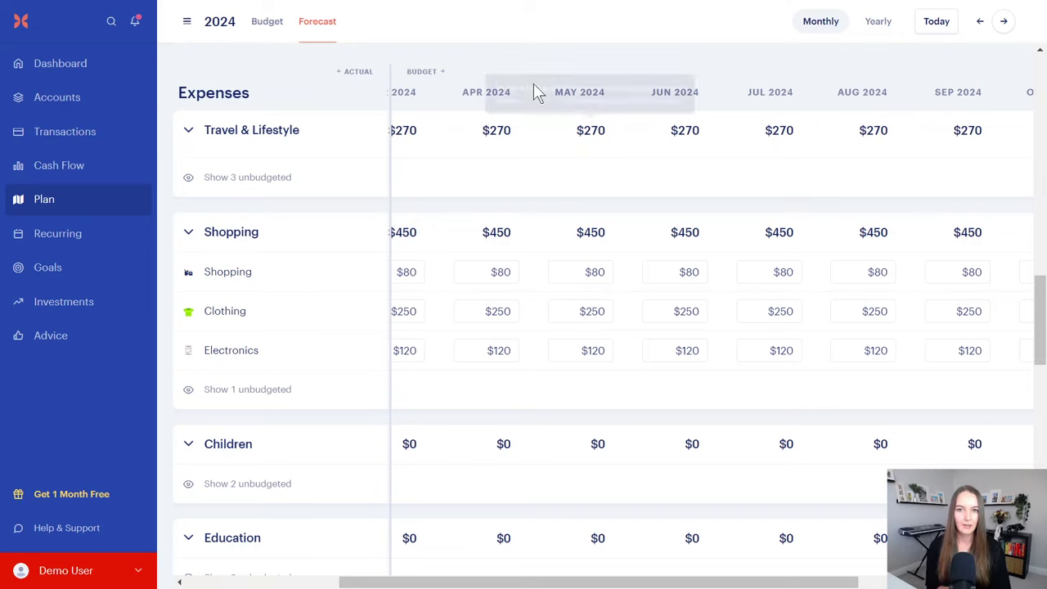
click(267, 23)
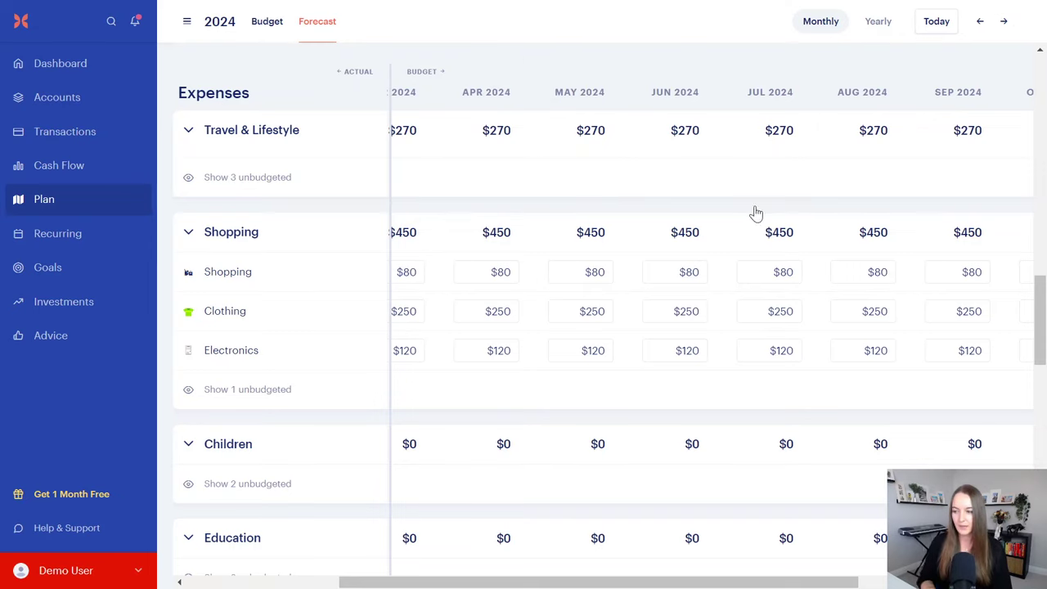
- View the November 2023 calendar of upcoming recurring transactions
click(46, 238)
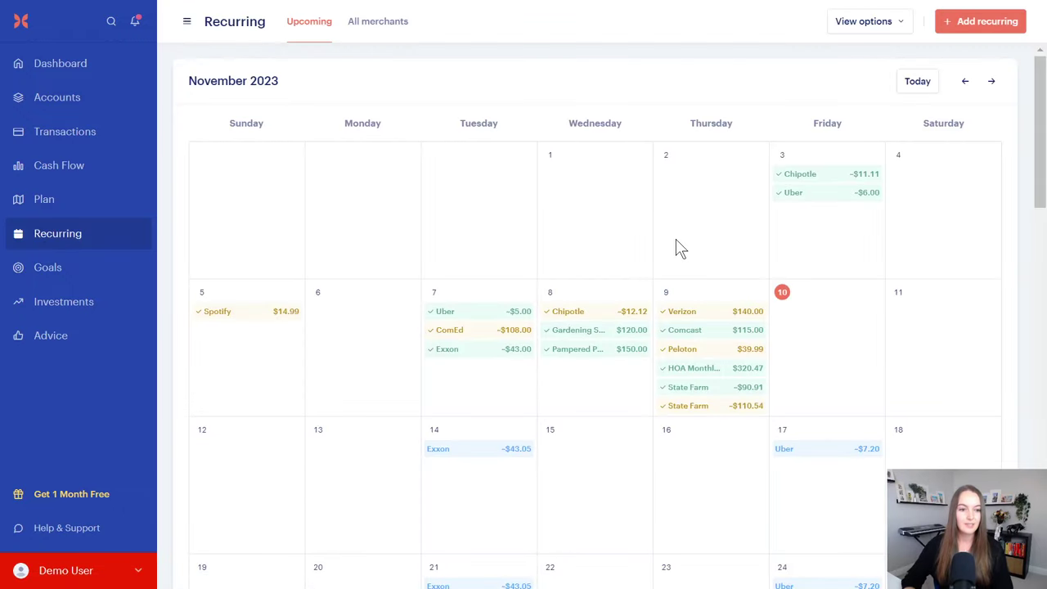
scroll(647, 267, down, 2)
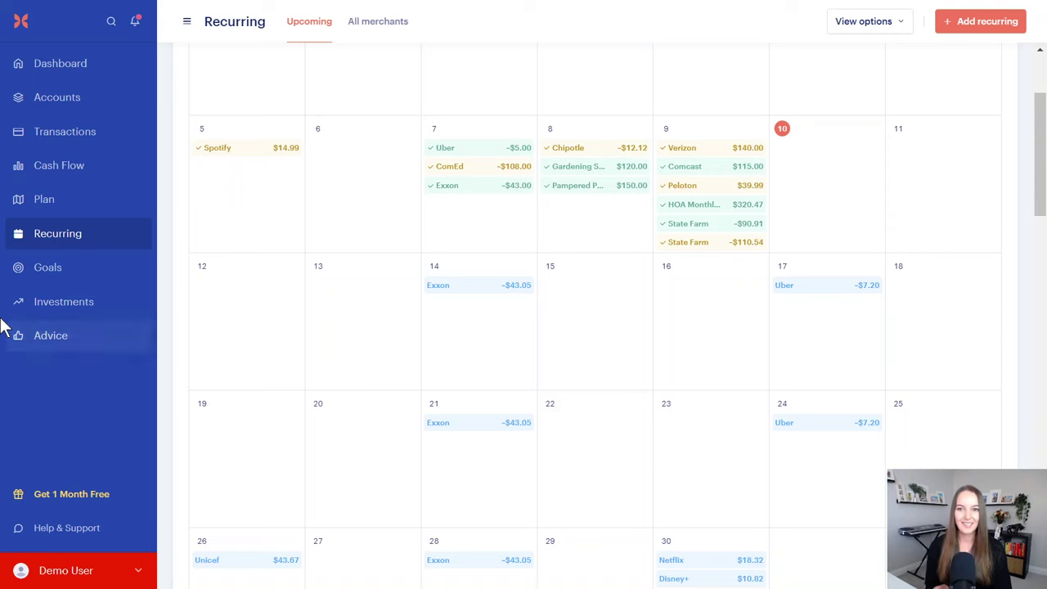
- Open the Vacation savings goal and review its contributions, linked account balance and details
click(77, 271)
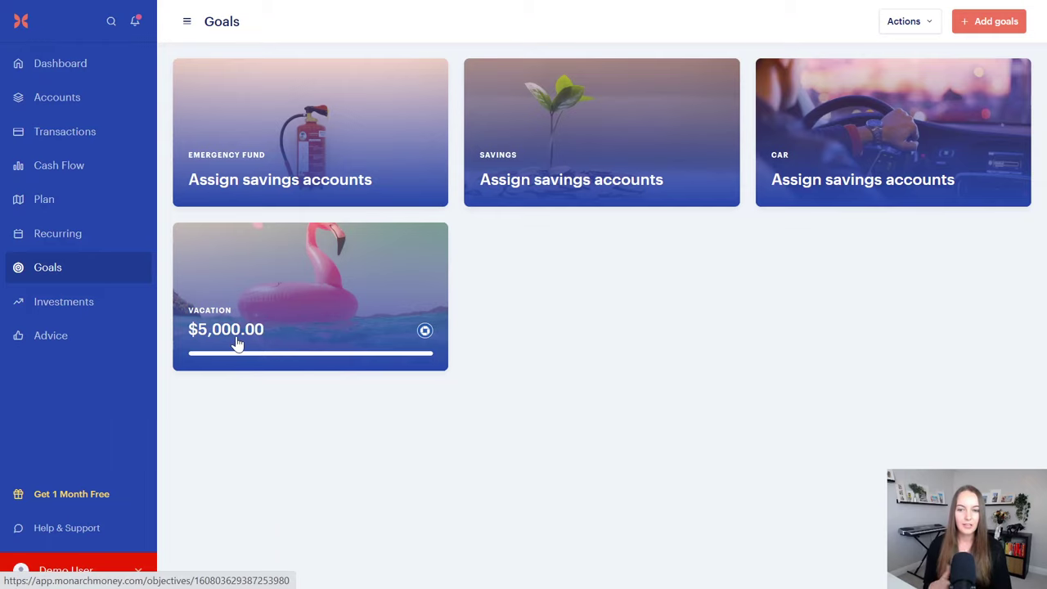
click(373, 280)
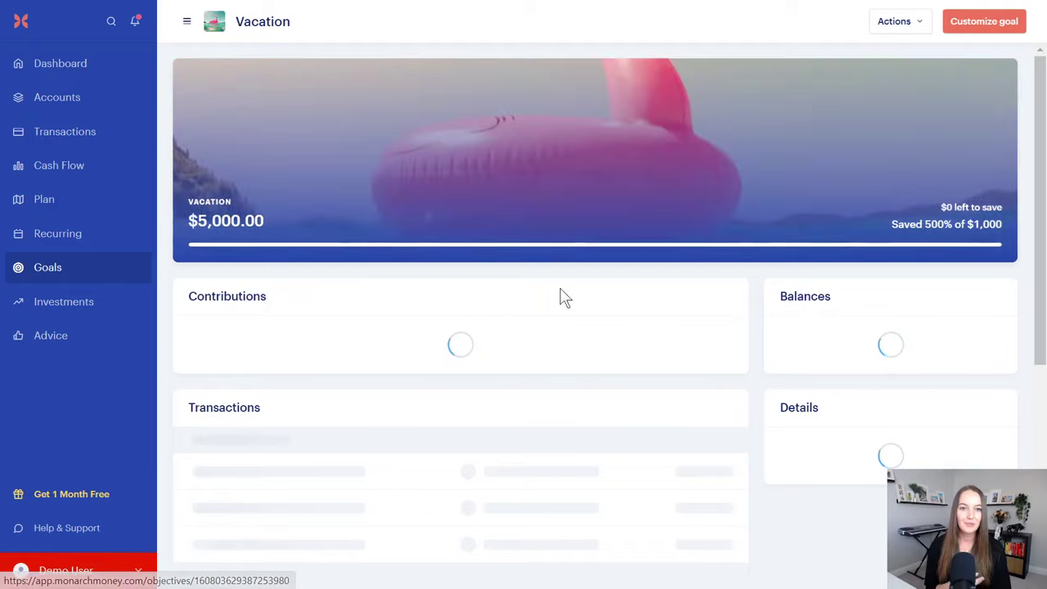
scroll(657, 148, down, 1)
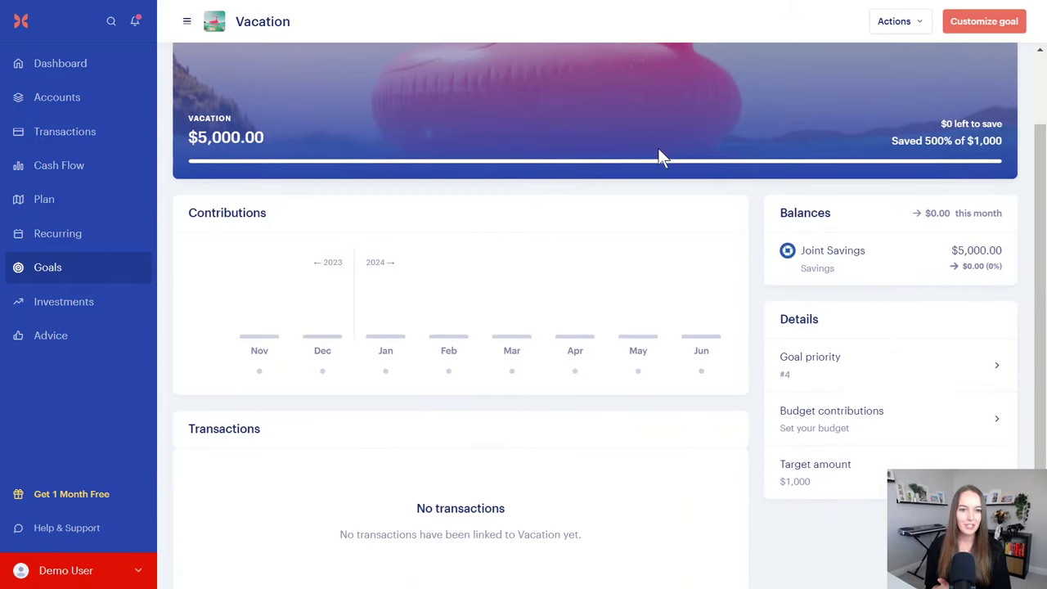
- View the goal priority list and browse Unsplash images for the Emergency fund goal without saving, returning to the Vacation goal
click(856, 364)
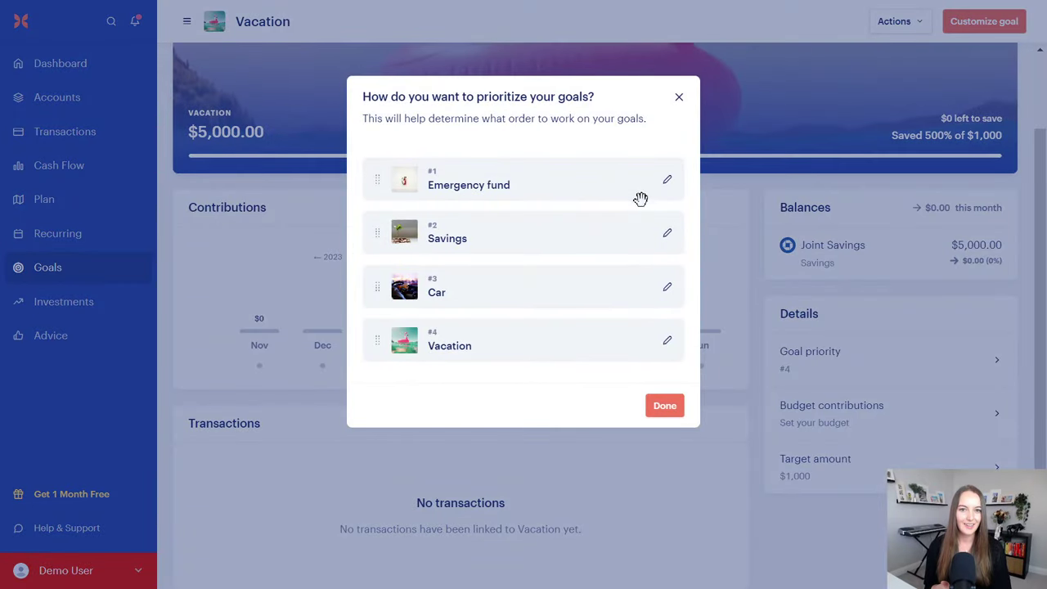
click(669, 183)
click(627, 272)
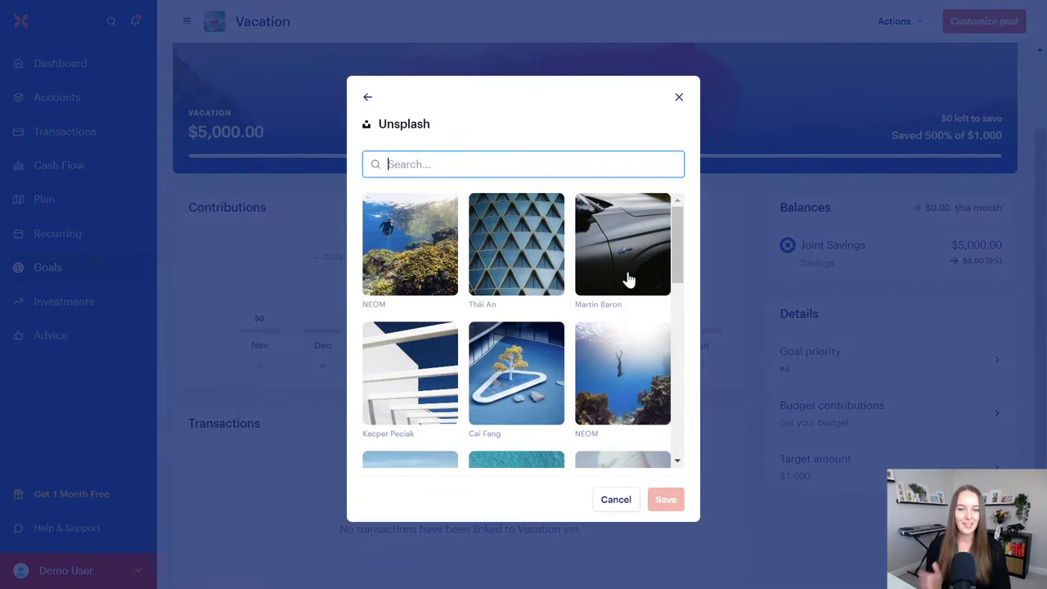
scroll(491, 261, down, 2)
scroll(446, 238, up, 2)
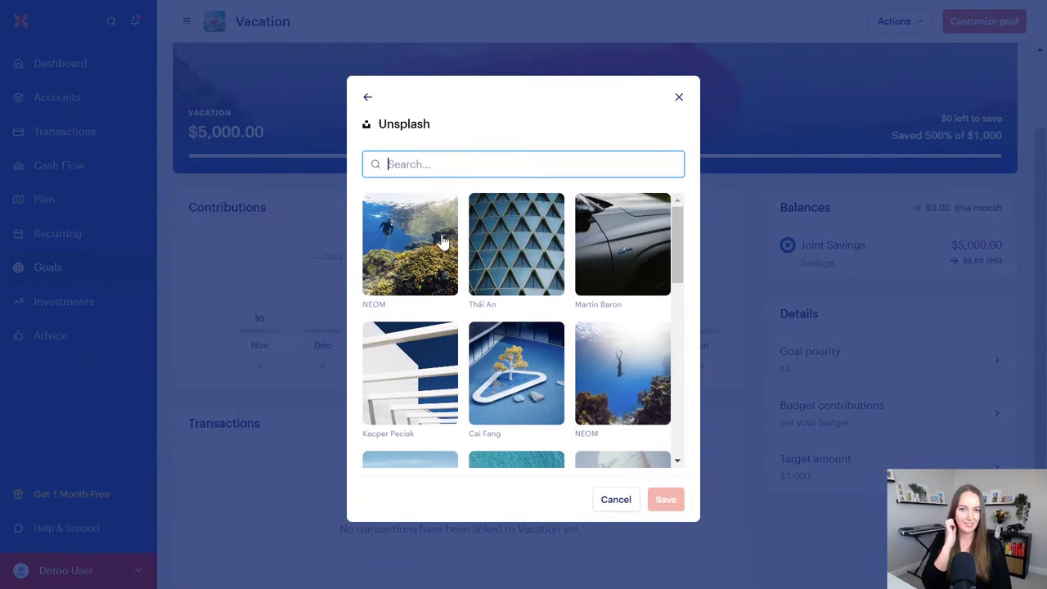
click(678, 98)
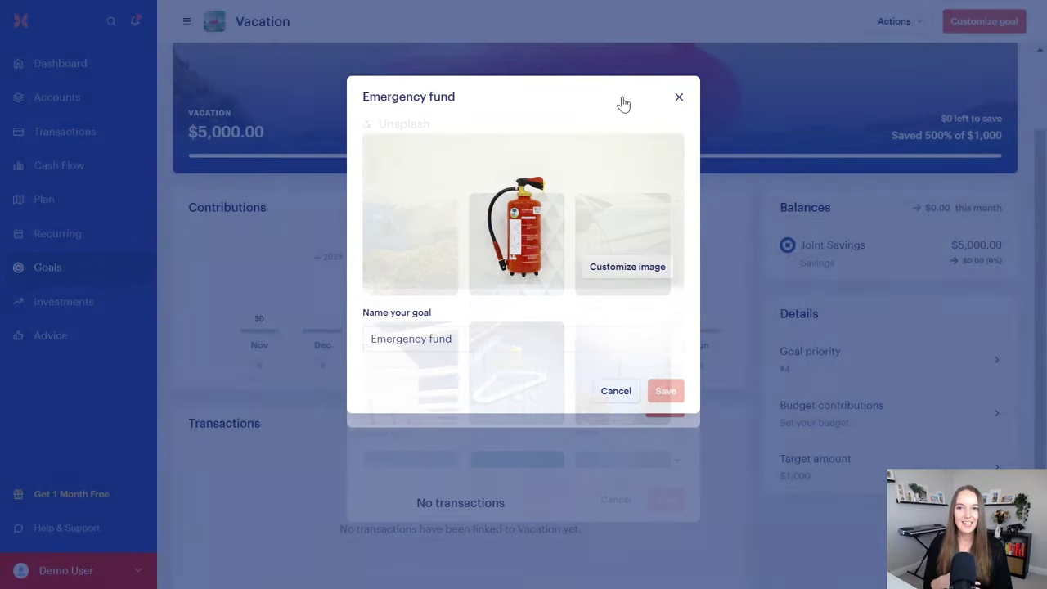
click(627, 396)
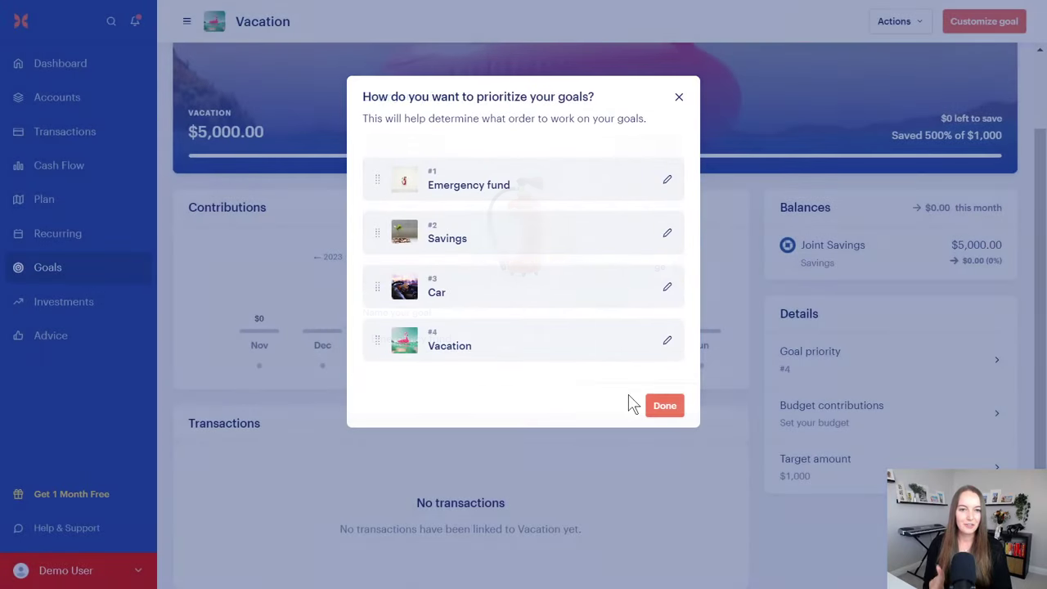
click(665, 405)
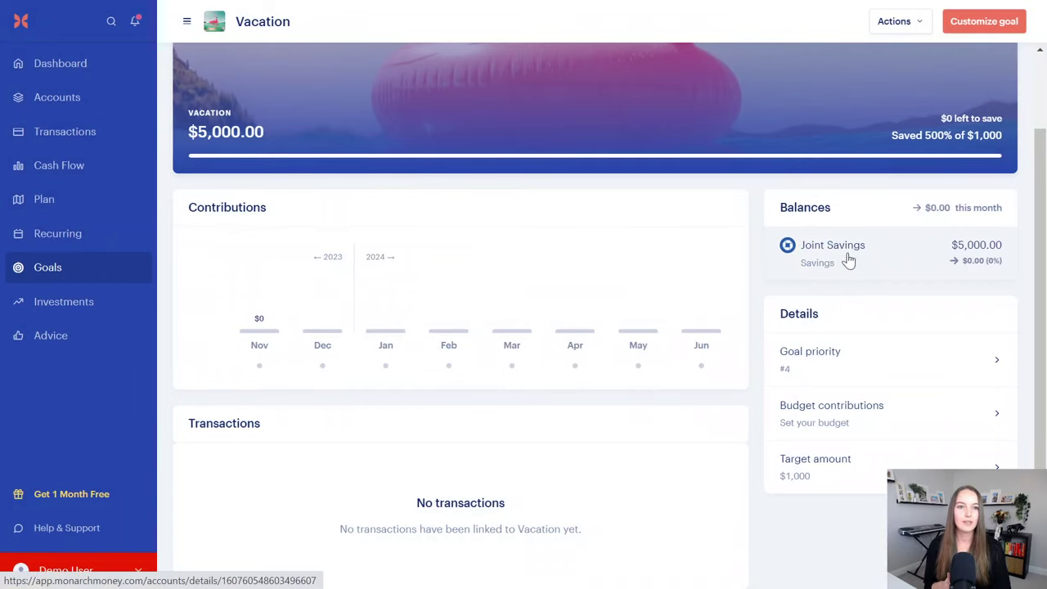
scroll(824, 417, up, 1)
scroll(826, 383, up, 1)
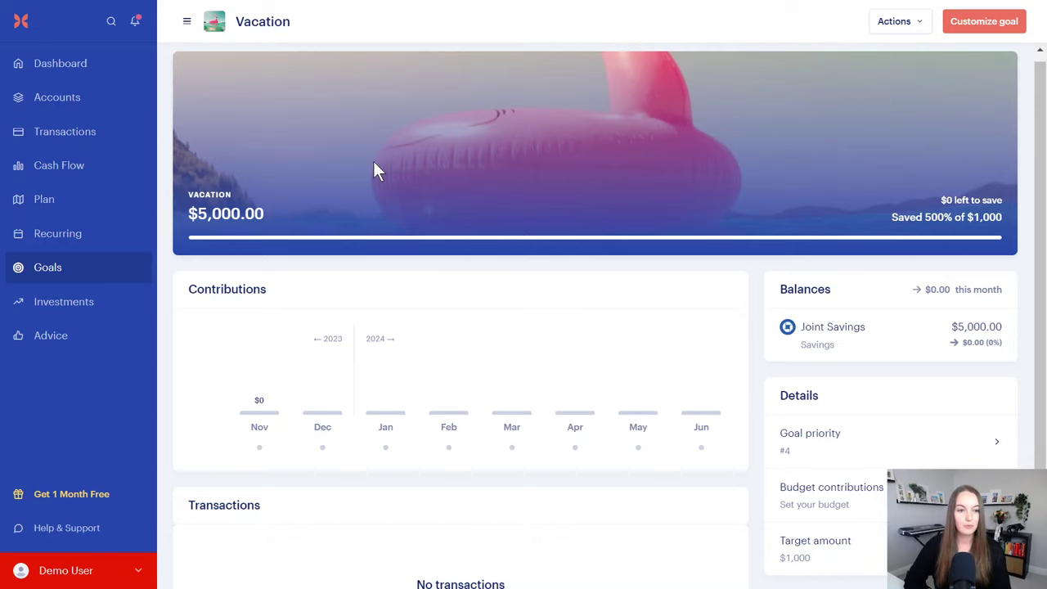
- View the investment portfolio's three-month performance against the S&P 500 and return to the dashboard
click(106, 299)
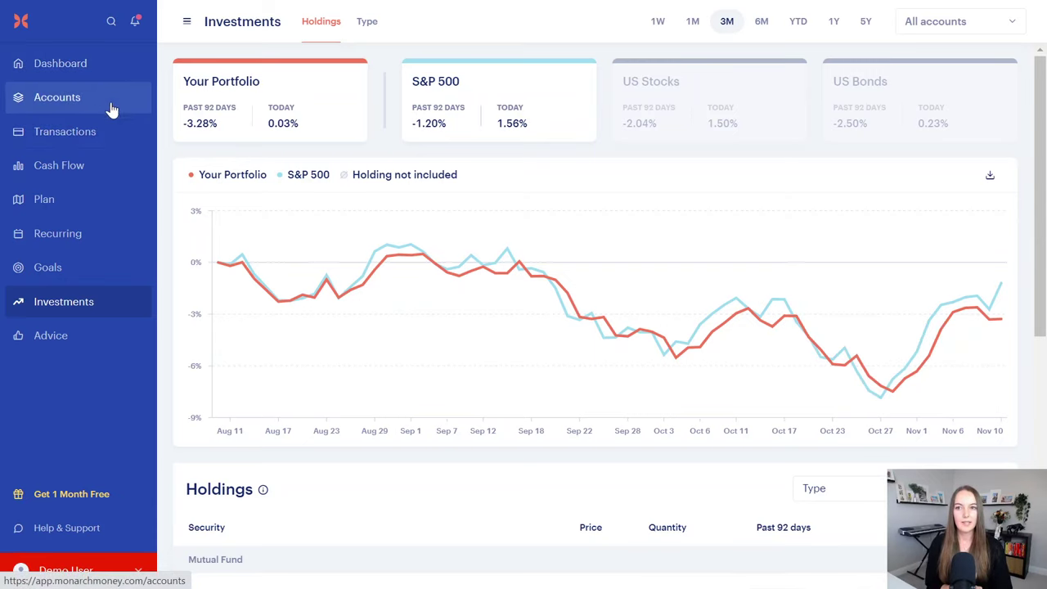
click(94, 74)
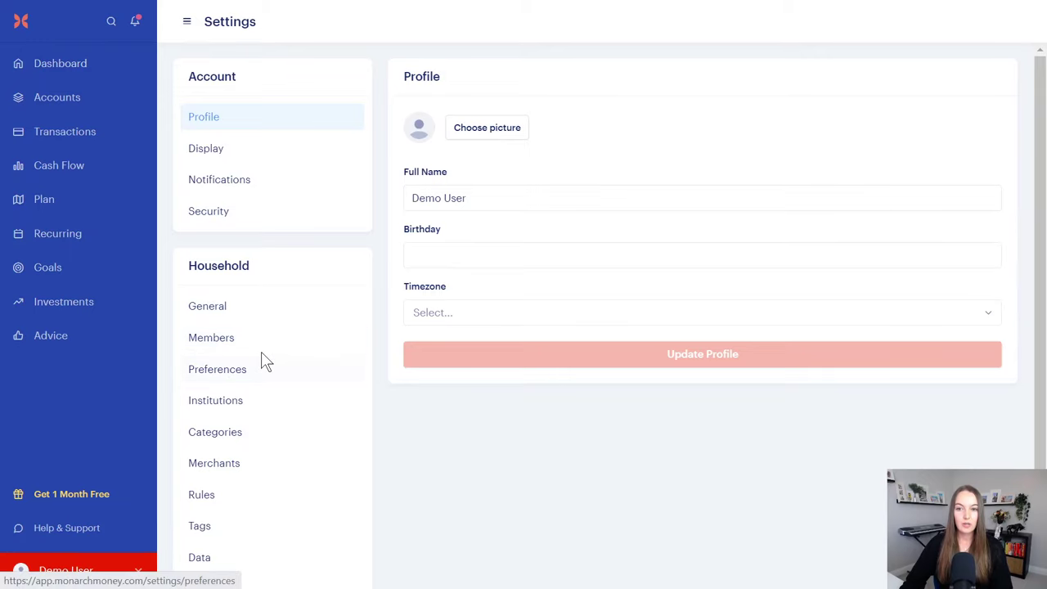
- Open the household preferences and review the transaction review, pending edit and Monarch Labs options
scroll(253, 311, down, 1)
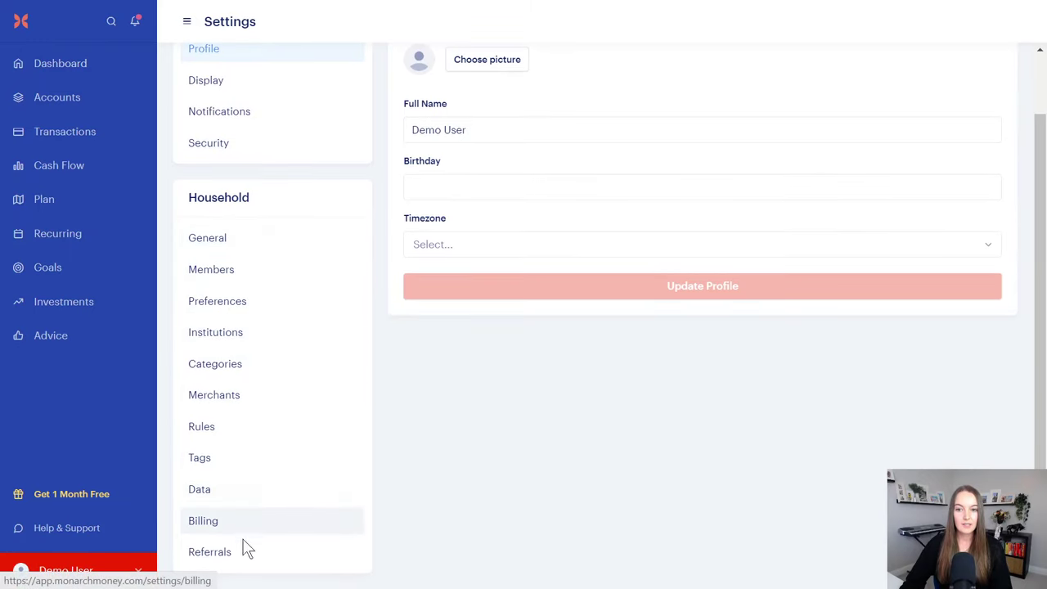
click(250, 304)
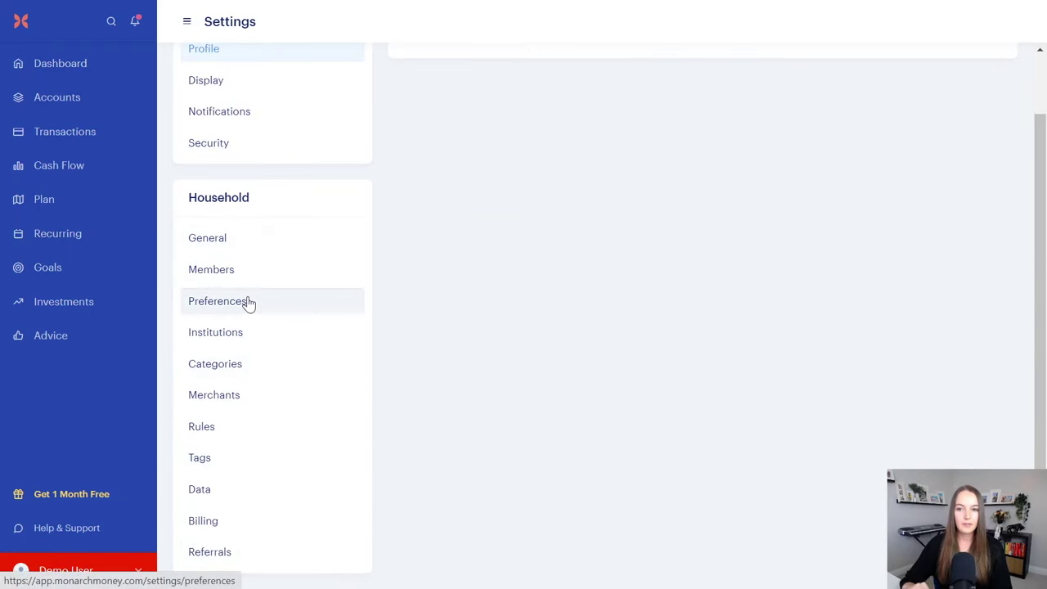
scroll(760, 318, up, 1)
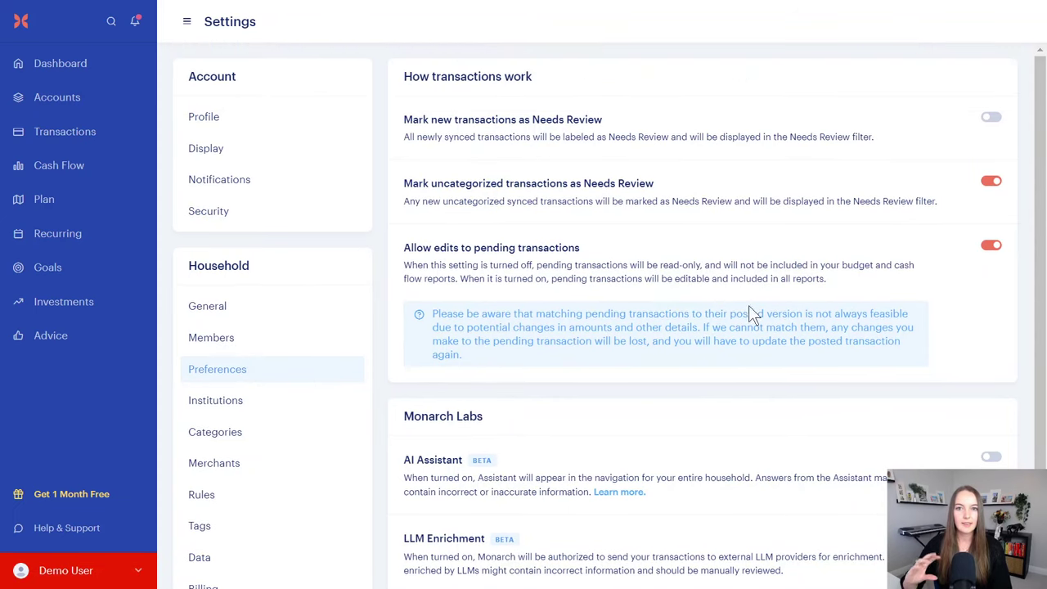
scroll(689, 287, down, 1)
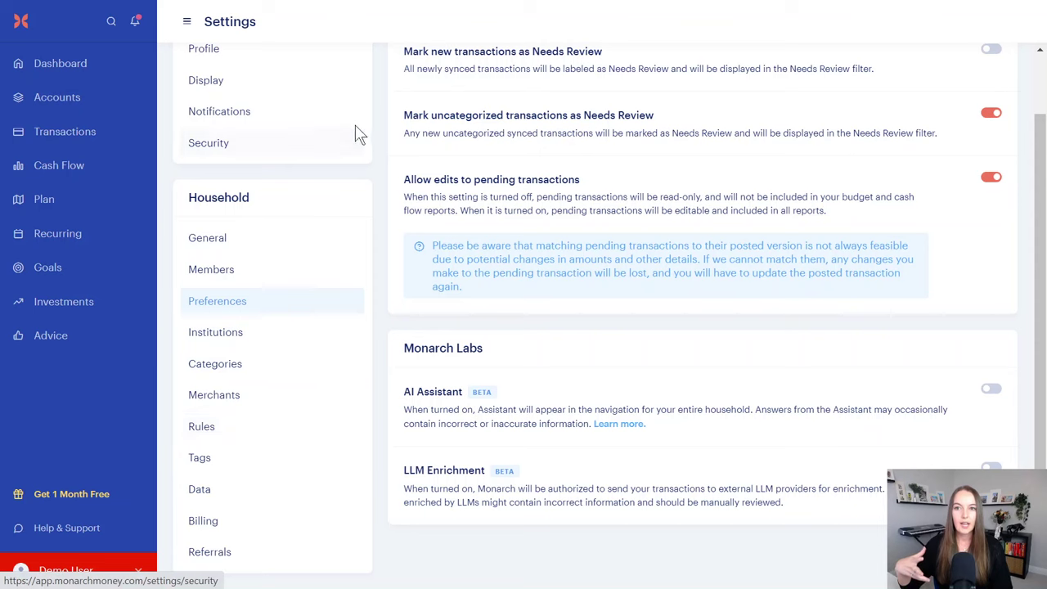
- Open the notification settings and review the email and mobile alert types, including the expense and deposit alerts
click(330, 107)
scroll(762, 185, up, 1)
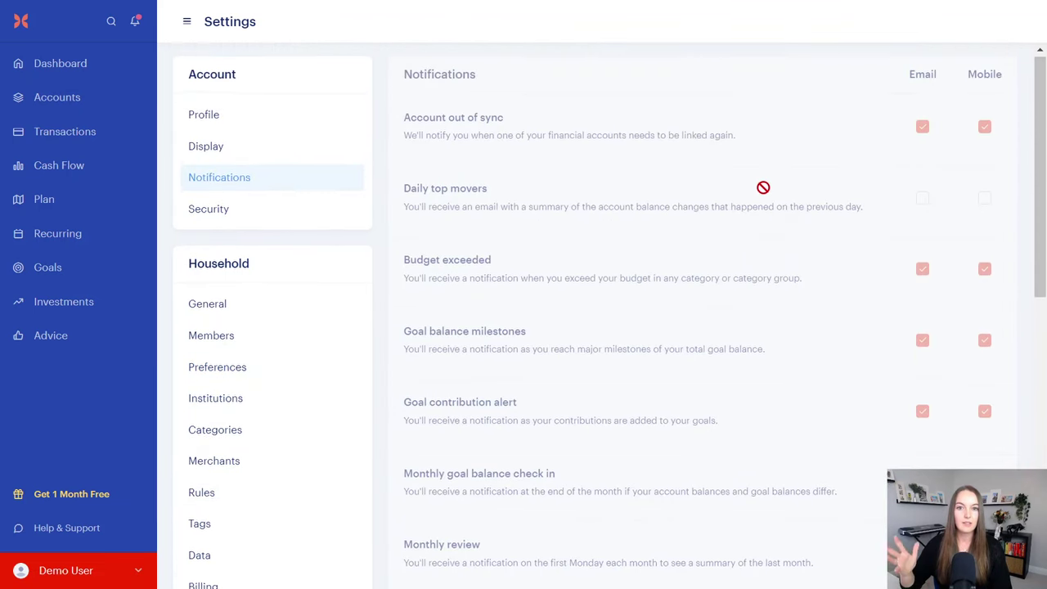
scroll(763, 187, down, 6)
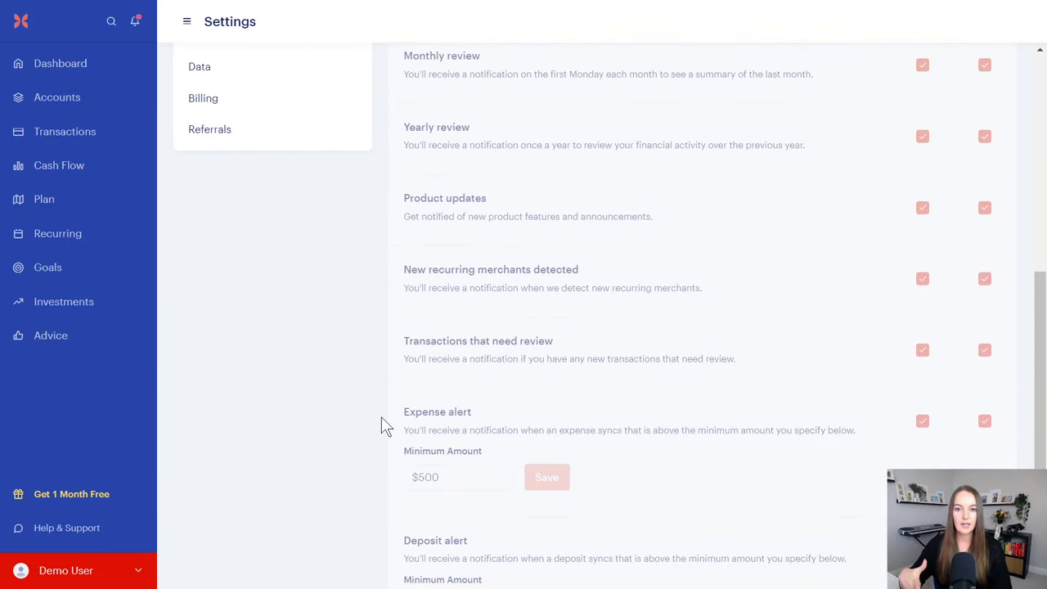
scroll(444, 421, up, 6)
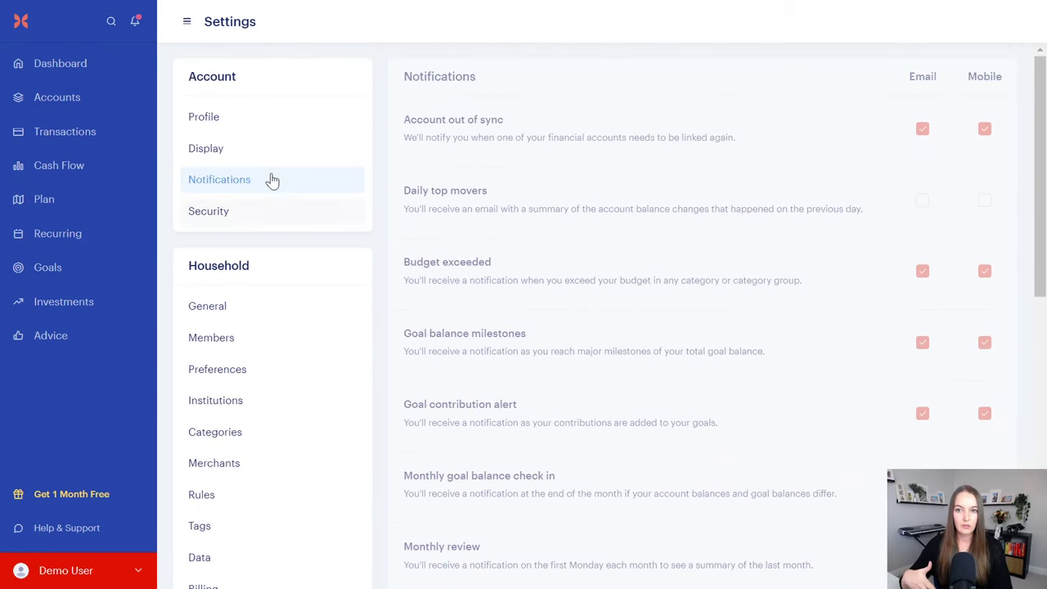
- Review the household member and financial advisor access settings and open the referrals page
click(243, 343)
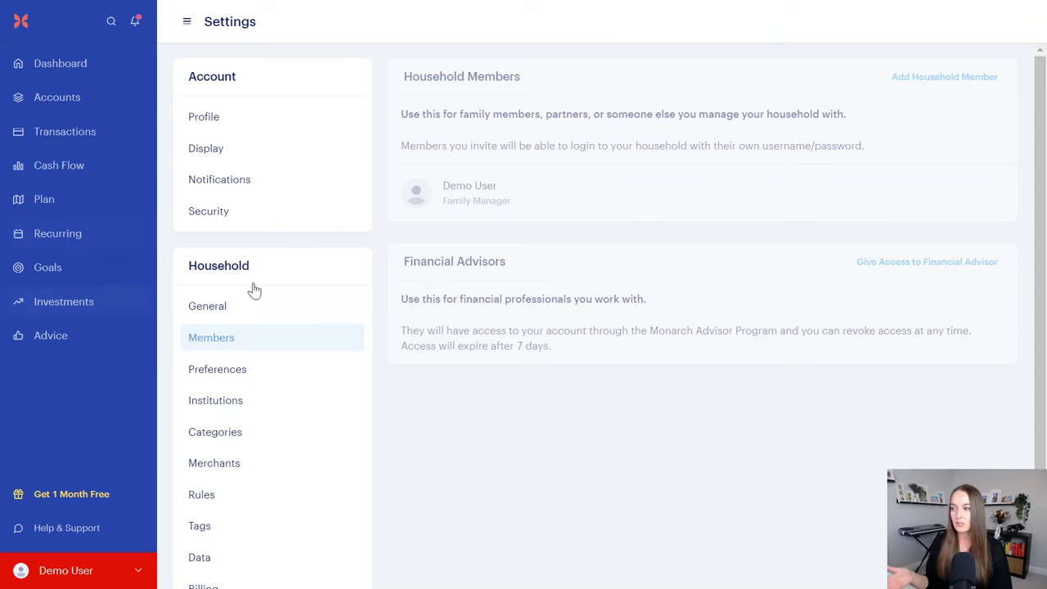
scroll(237, 327, down, 2)
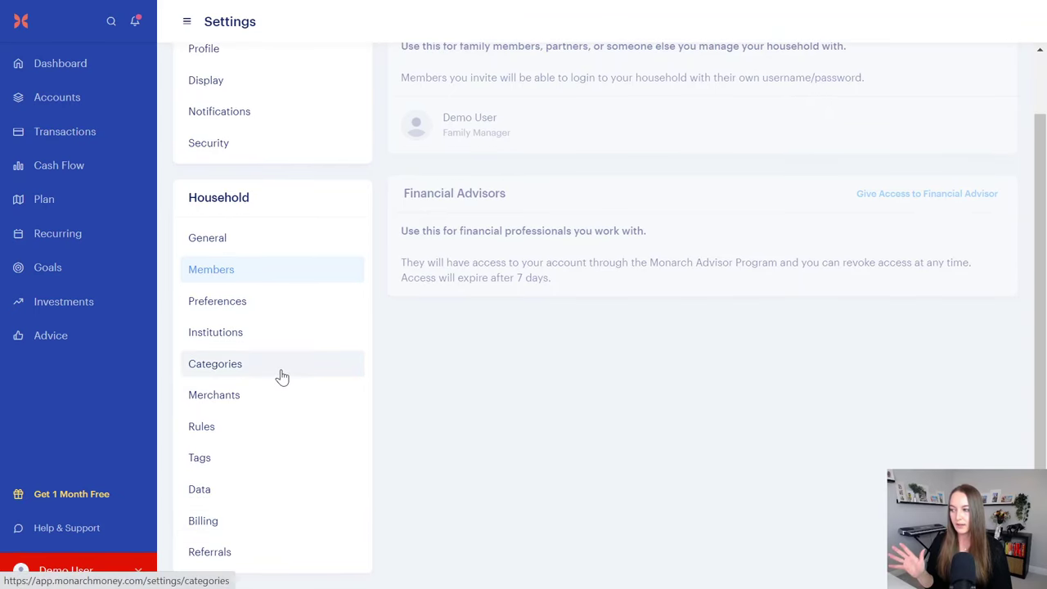
click(253, 550)
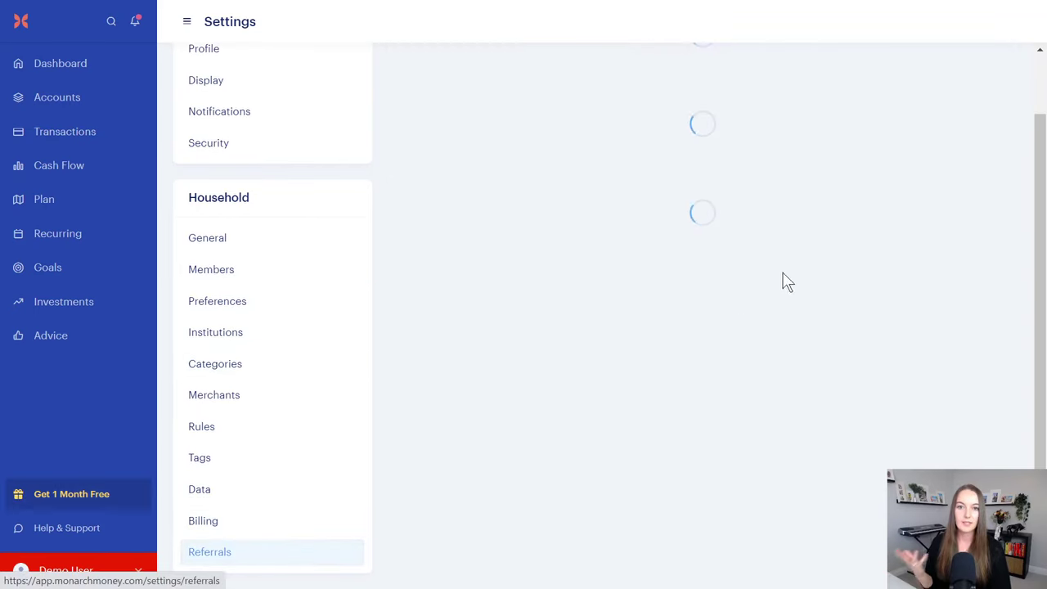